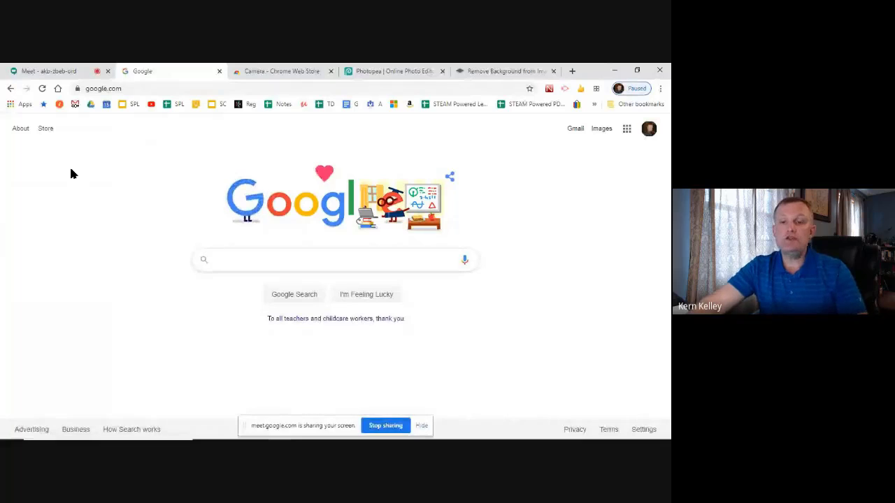
Search Google for "chrome camera" and switch to the Camera app's page already open in the Chrome Web Store.
text(chrome camr)
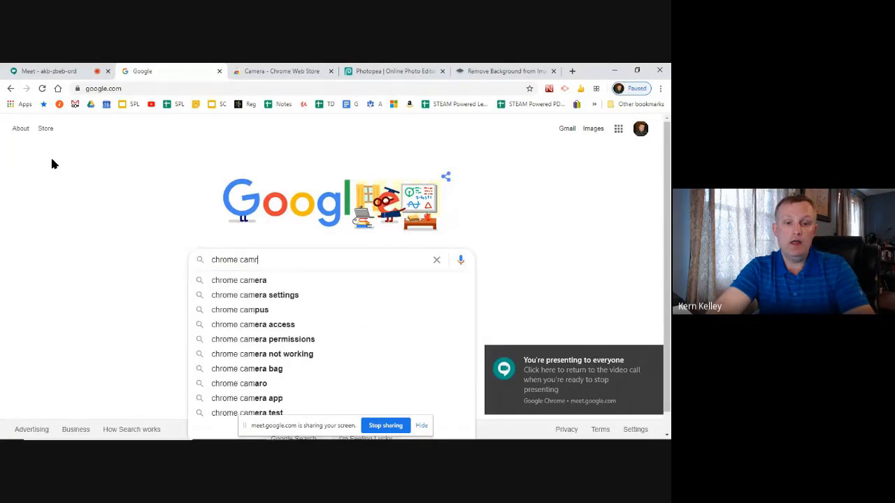
key(BackSpace)
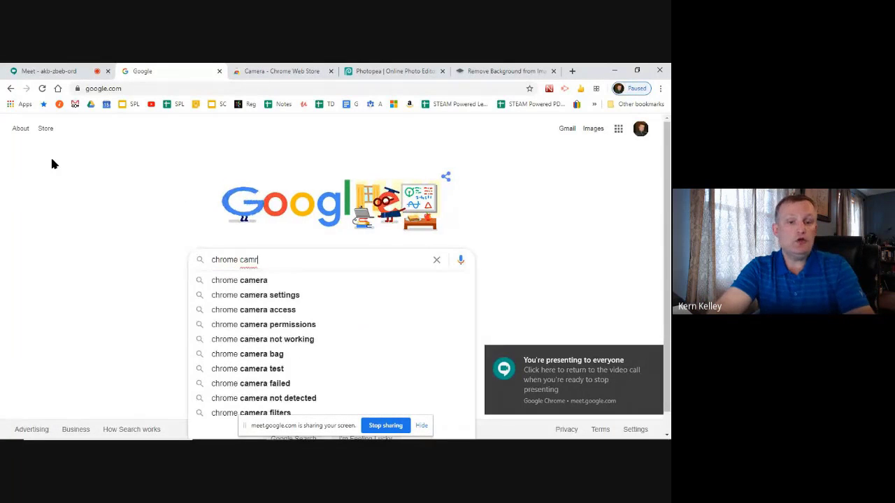
text(era)
key(Return)
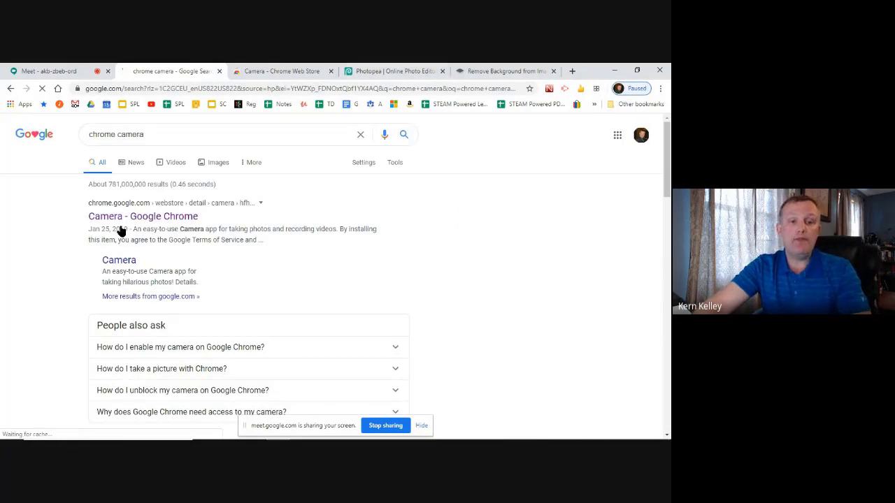
click(269, 70)
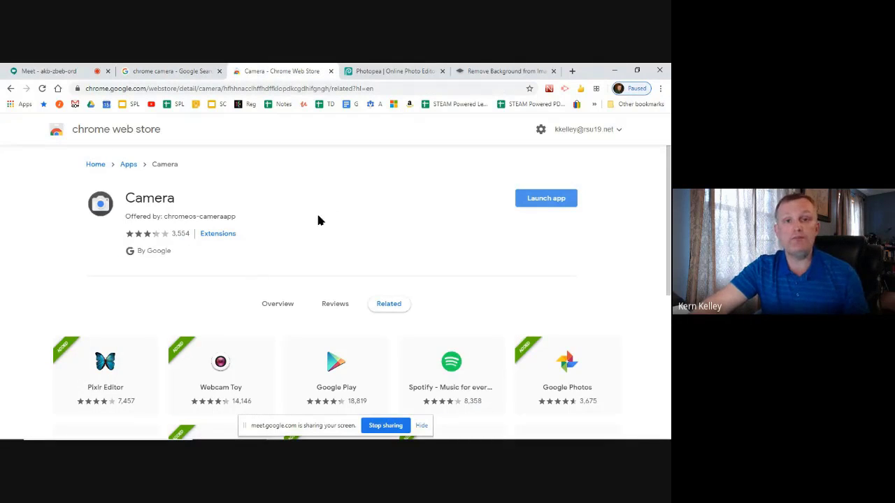
Launch the Camera app, take a webcam photo and open it in the app's gallery.
click(545, 198)
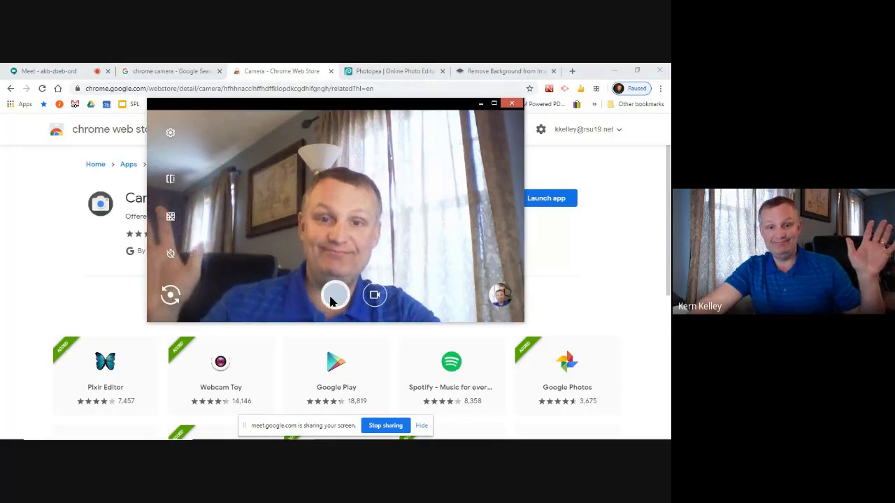
click(500, 295)
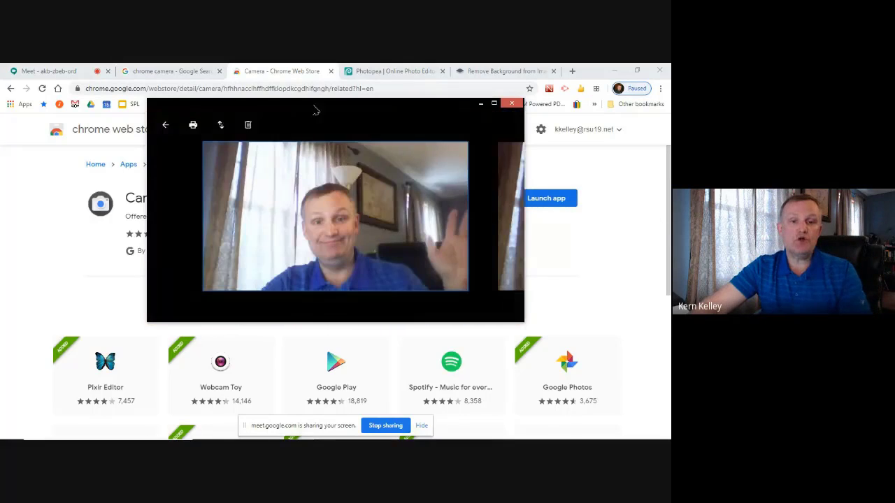
View the folder selection for exporting the photo without saving, and close the Camera app.
click(221, 125)
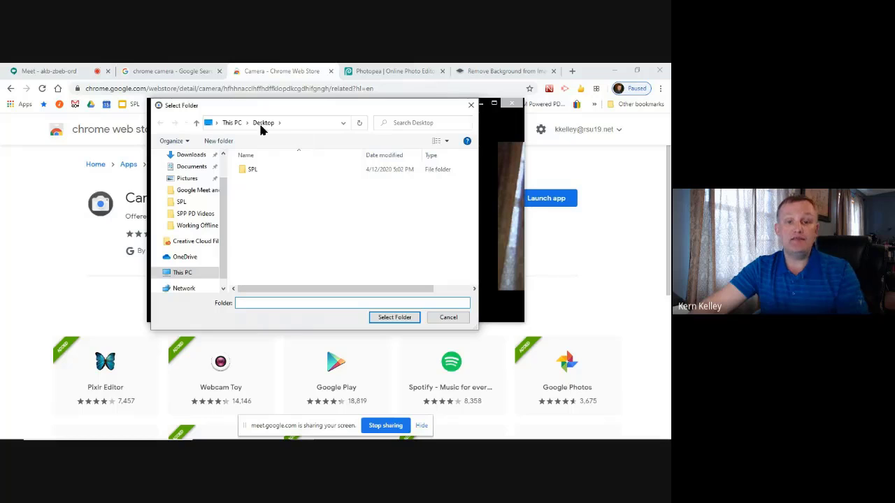
click(451, 317)
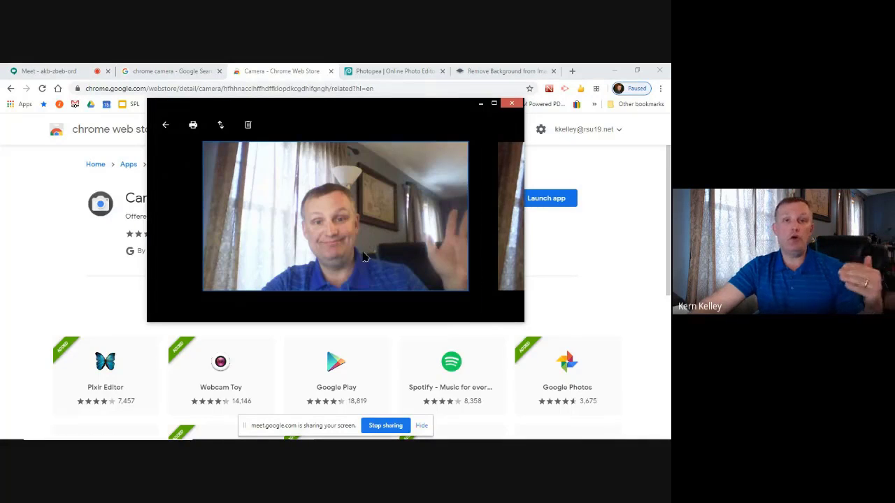
click(511, 104)
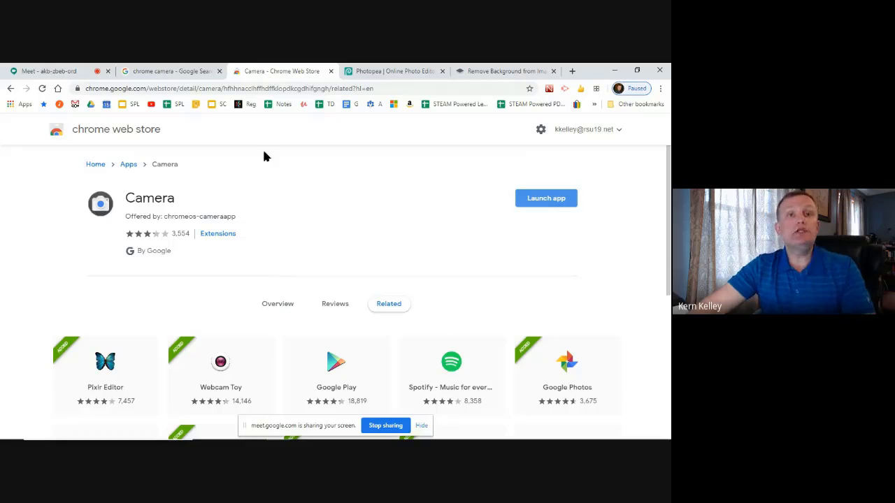
Close the Google search and Chrome Web Store pages, and open the KK JPG from the Desktop in Photopea.
click(220, 71)
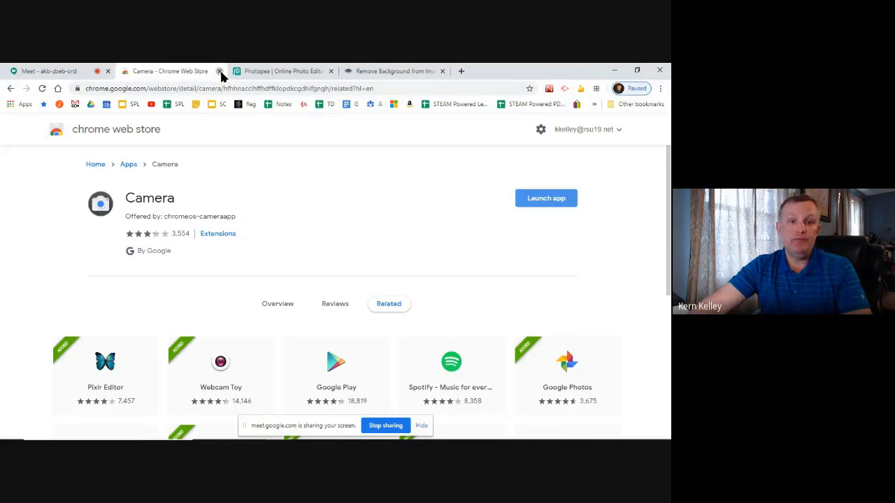
click(220, 71)
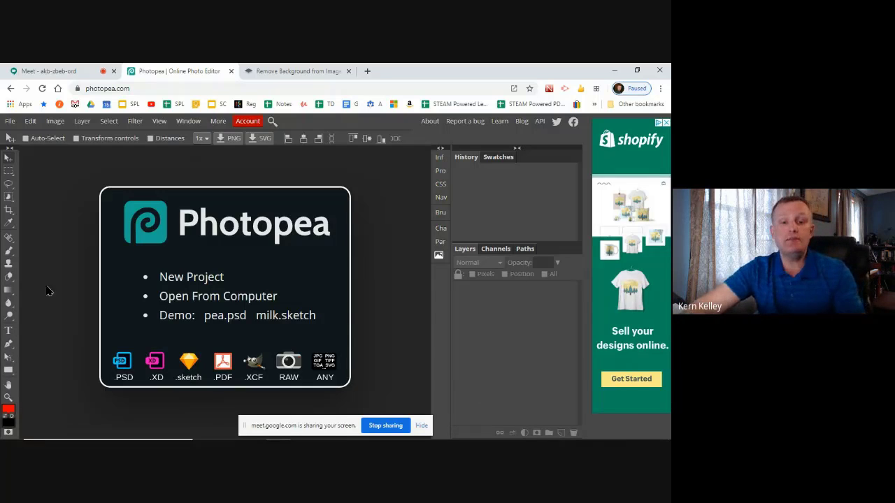
click(214, 299)
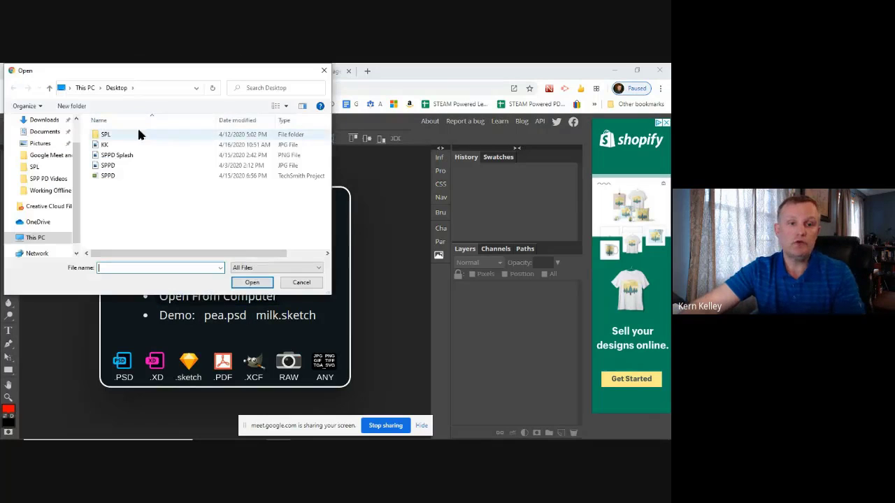
click(140, 144)
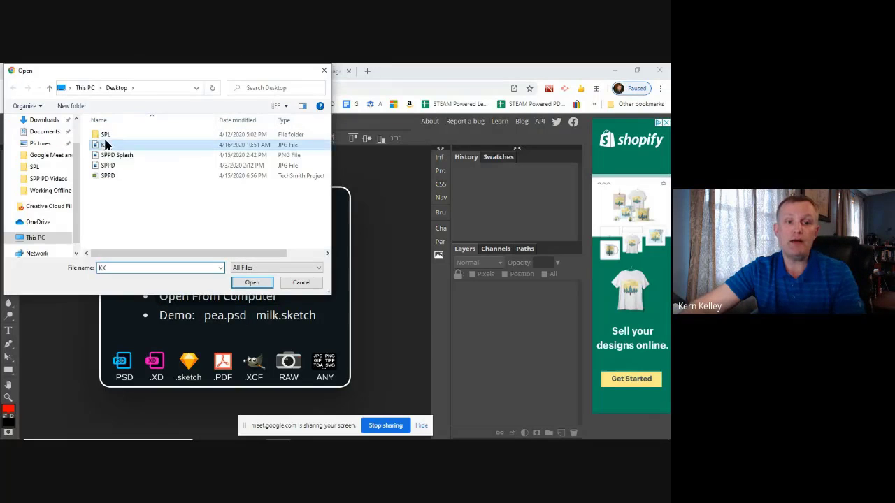
click(249, 283)
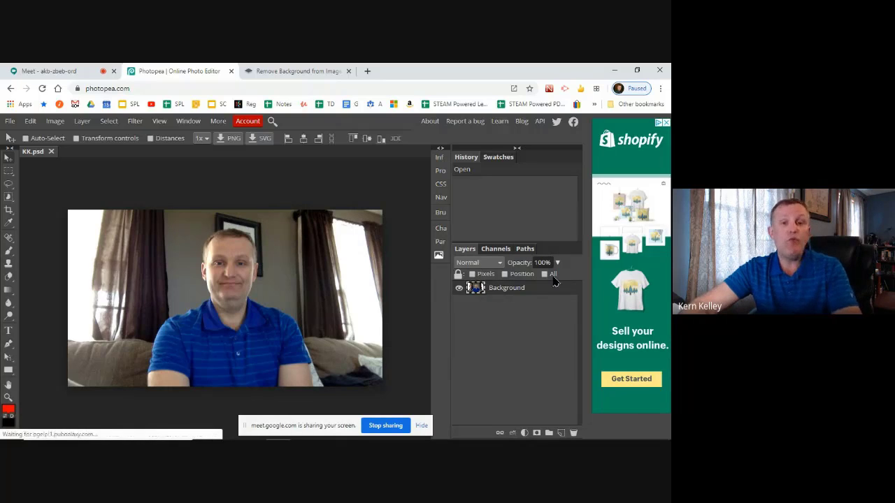
Duplicate the Background layer and select the new copy above it.
click(82, 121)
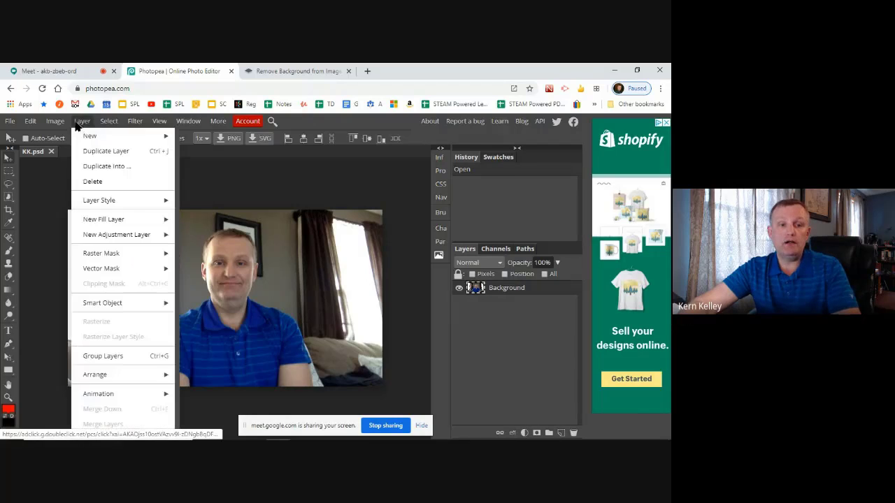
click(93, 153)
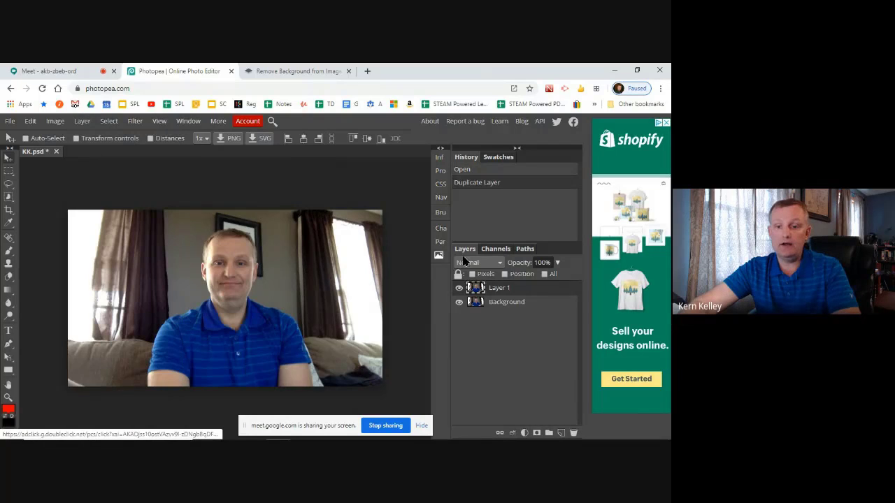
click(504, 290)
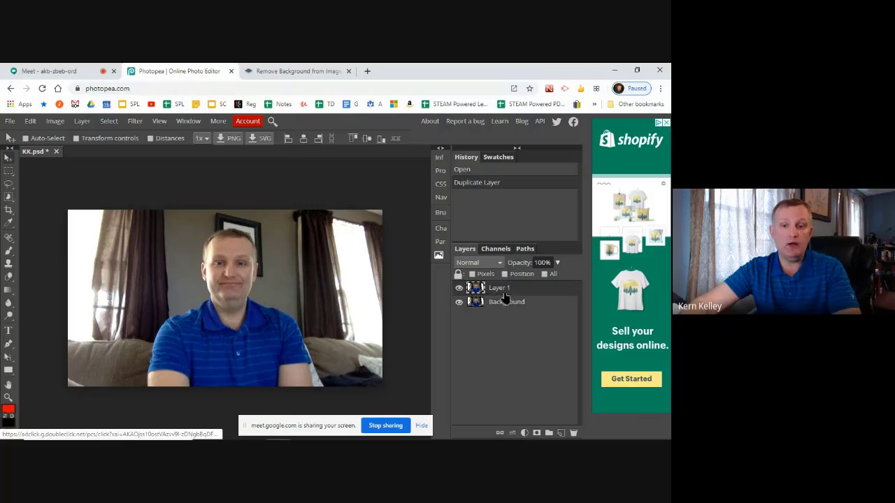
Alternate the active layer between Background and Layer 1, ending with Layer 1 selected.
click(508, 302)
click(504, 290)
click(521, 302)
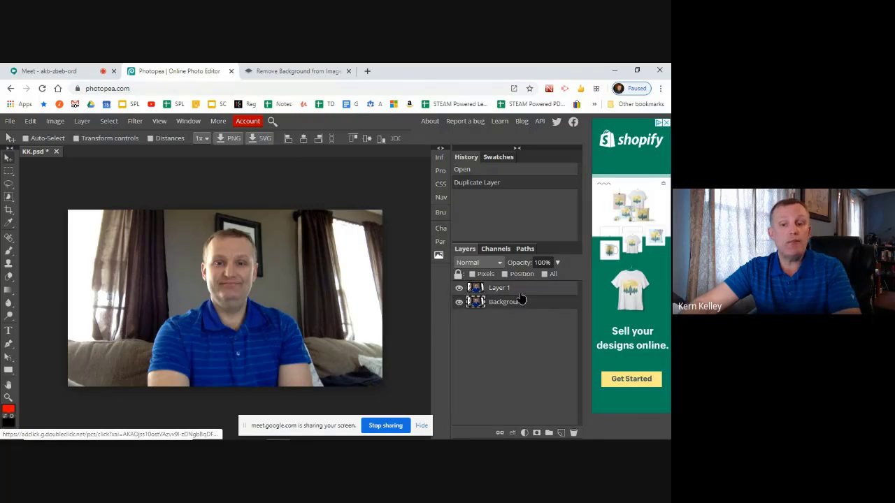
click(519, 289)
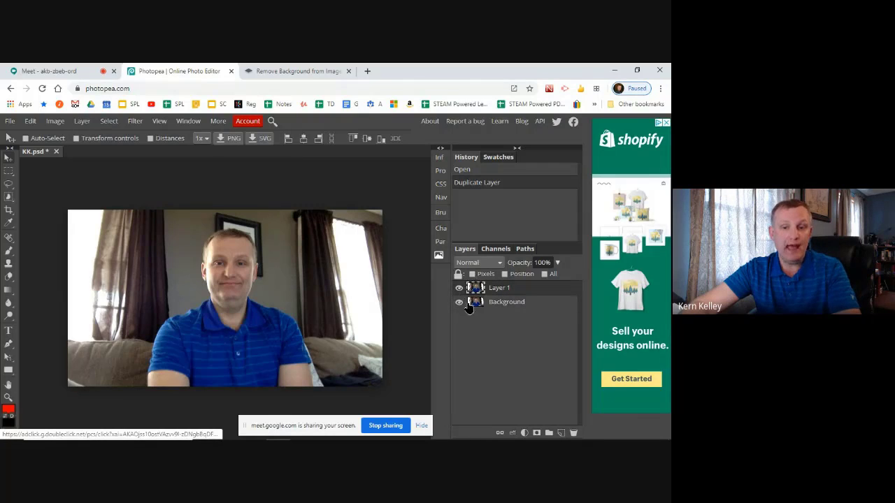
click(517, 302)
click(514, 290)
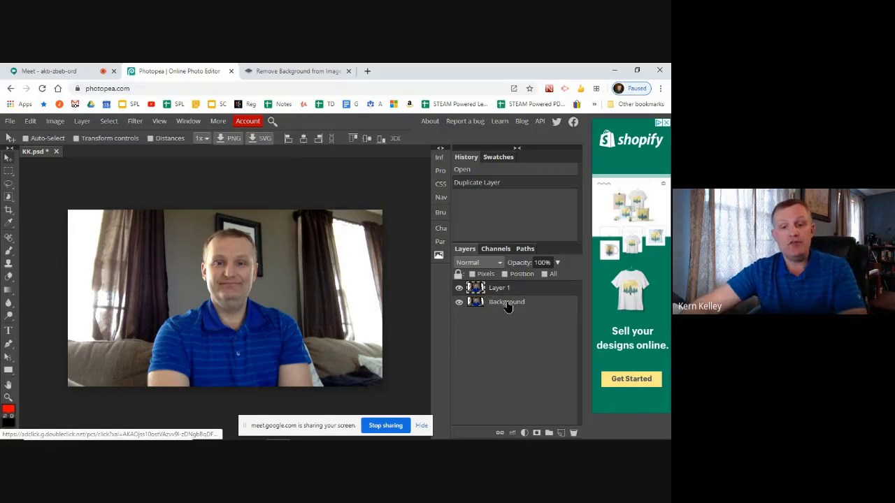
click(506, 303)
click(513, 293)
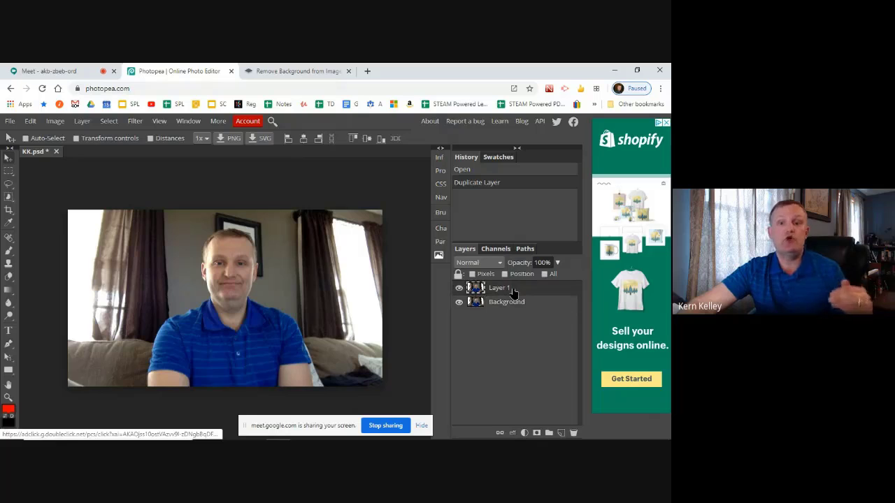
Hide Layer 1 and Background to inspect the transparent canvas, and show both layers again.
click(458, 288)
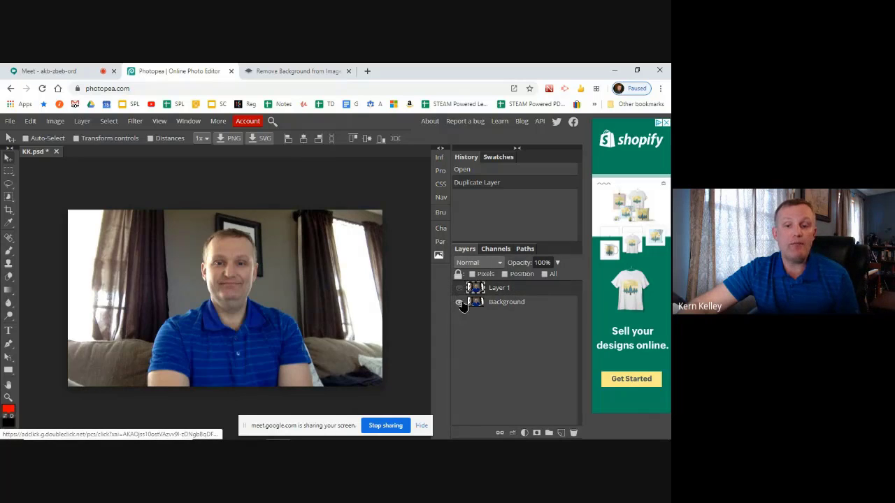
click(459, 302)
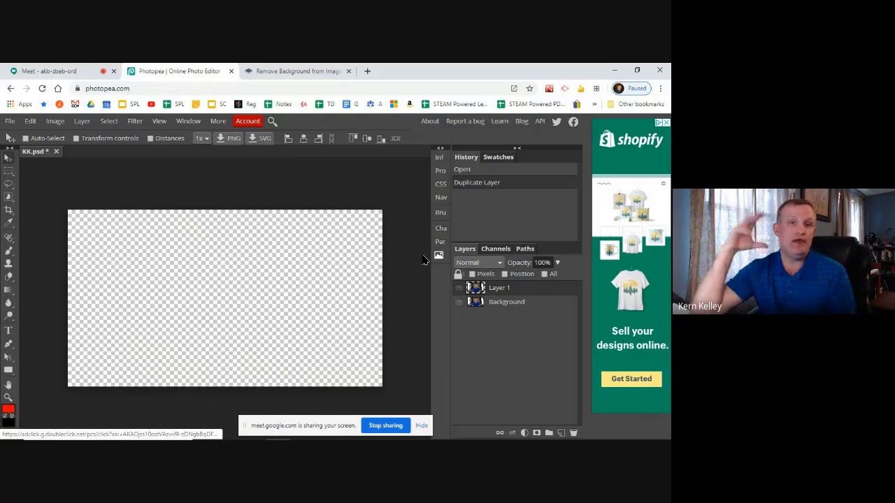
click(459, 288)
click(459, 302)
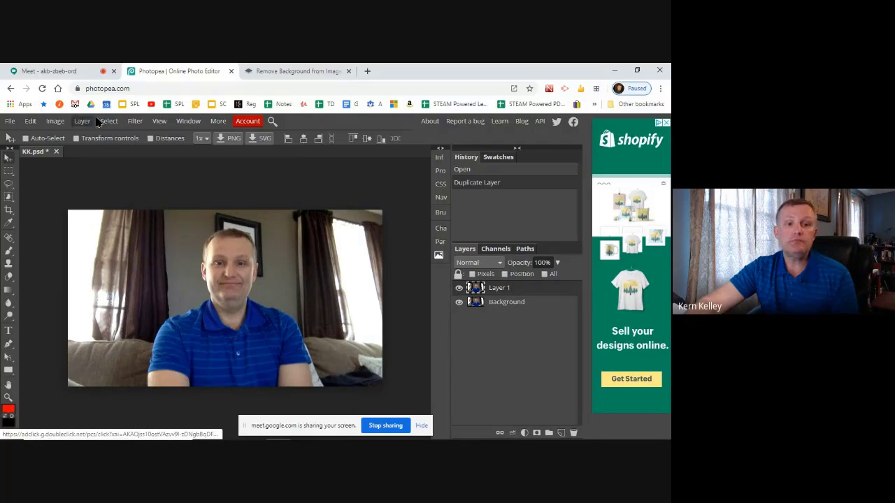
Desaturate Layer 1, and hide and reshow it to compare it with the color Background layer.
click(56, 121)
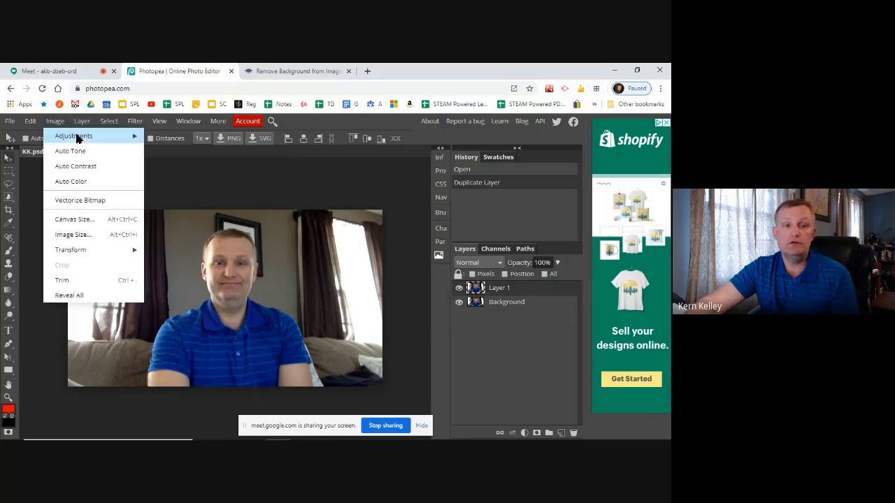
mouse_move(79, 142)
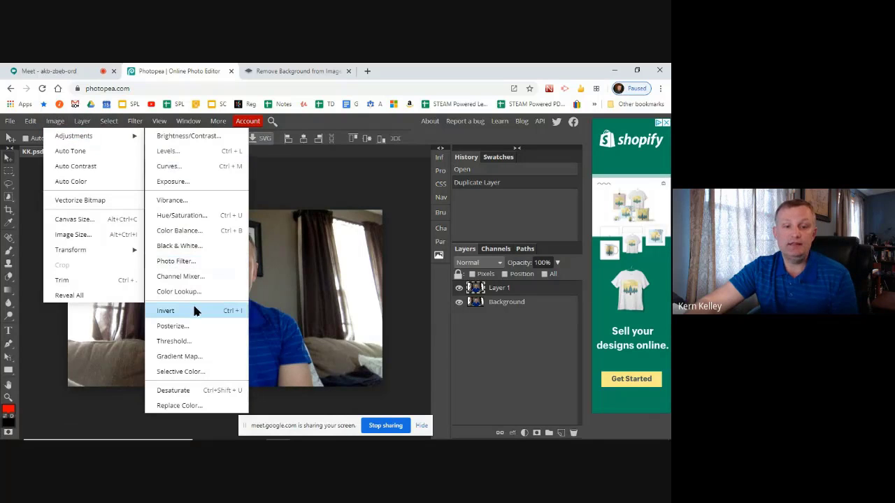
click(192, 390)
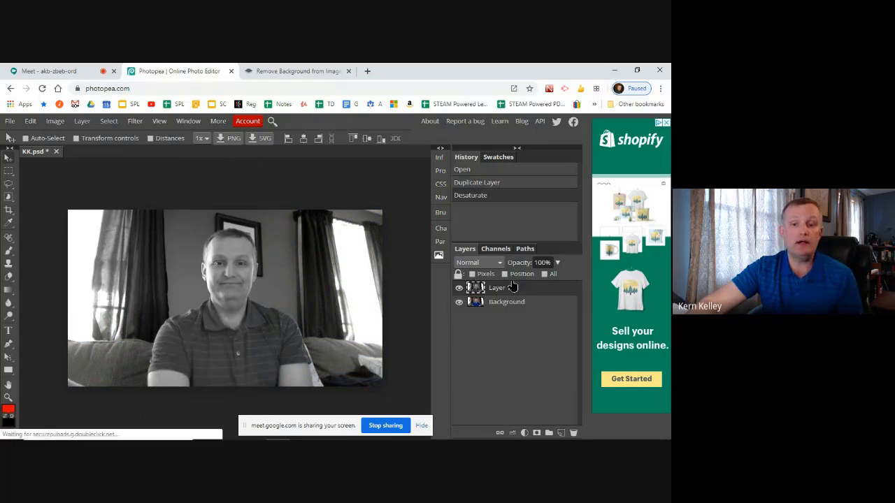
click(459, 288)
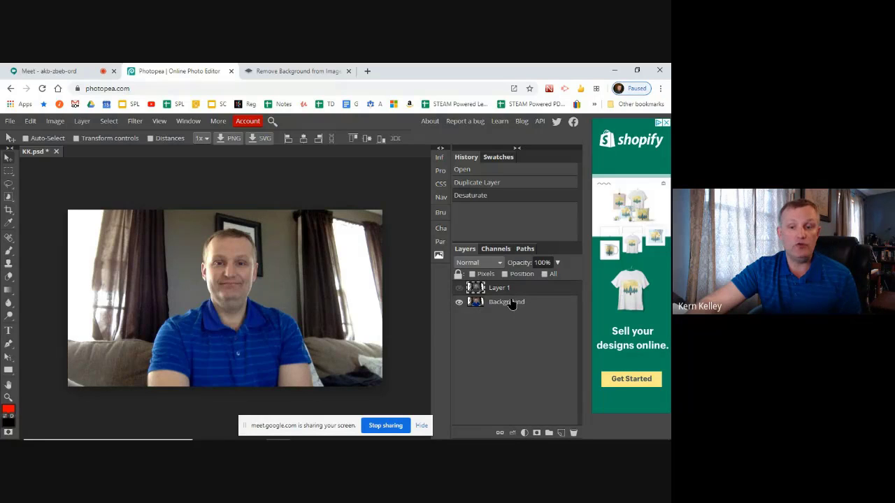
click(459, 288)
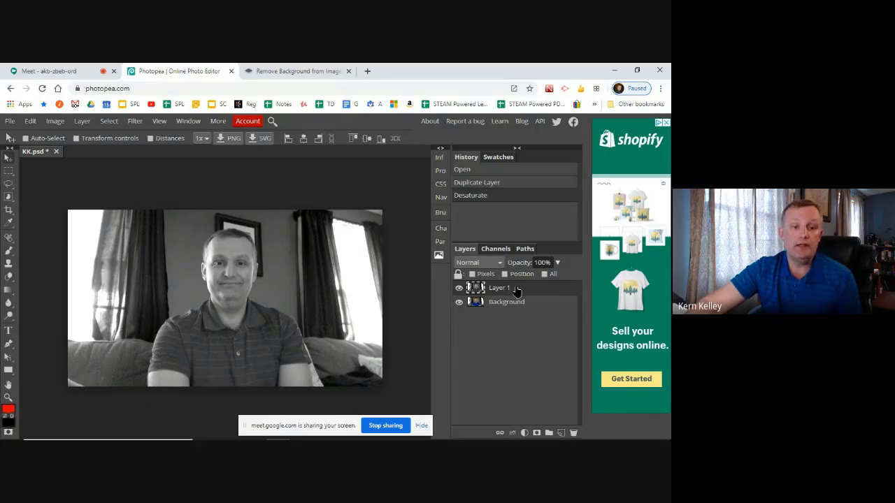
Erase a patch of the shirt's chest on Layer 1 with the Eraser, hiding and reshowing Background partway to inspect the transparent holes.
click(8, 277)
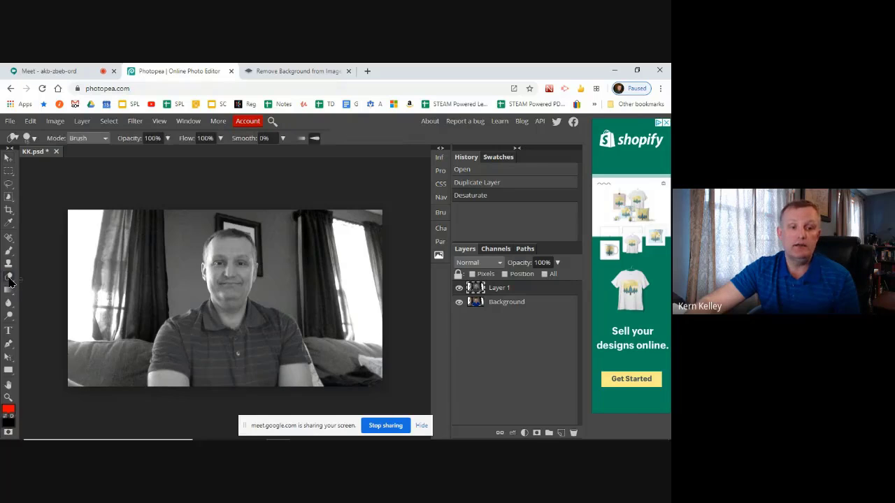
drag(204, 344, 237, 354)
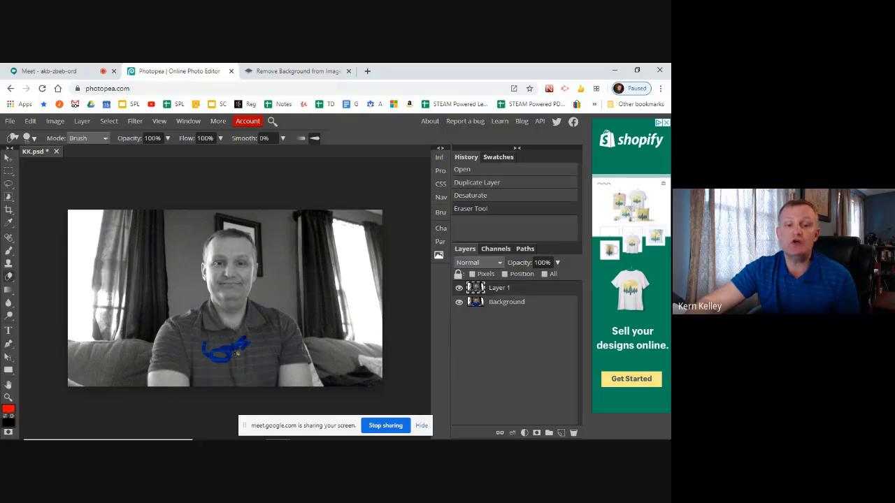
click(458, 301)
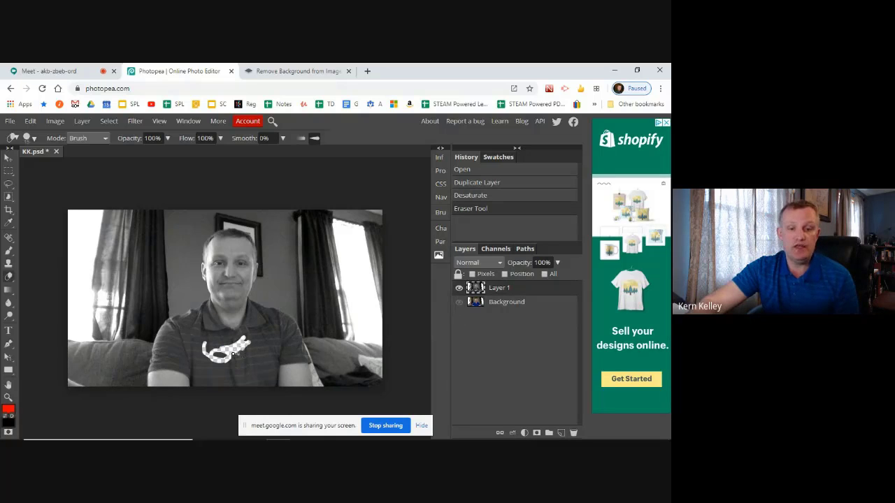
drag(233, 354, 236, 358)
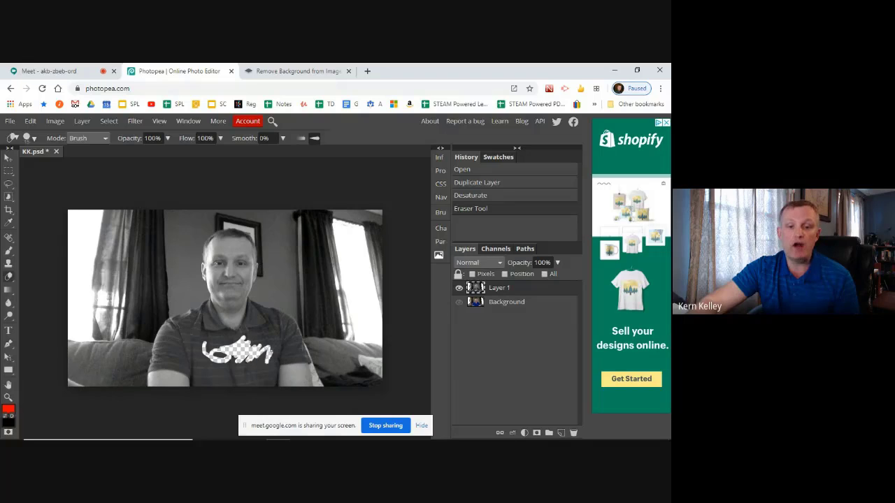
drag(244, 343, 264, 342)
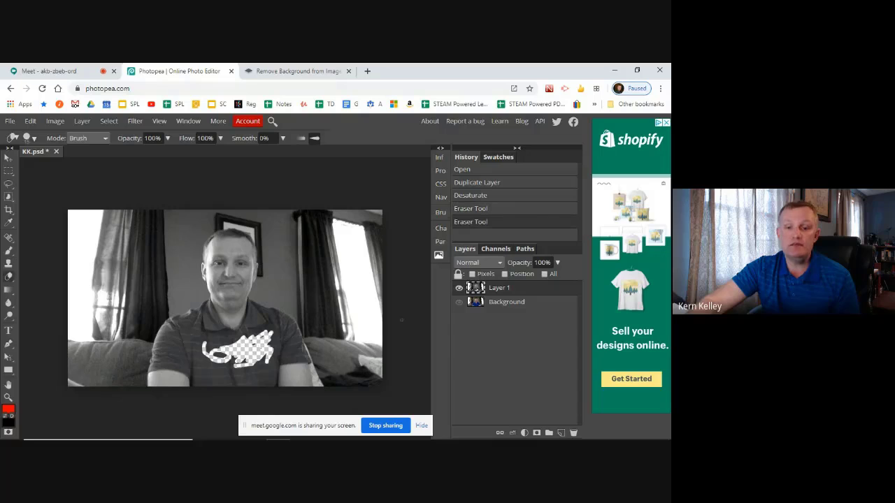
click(459, 302)
mouse_move(235, 340)
mouse_down()
mouse_move(209, 343)
mouse_move(234, 362)
mouse_up()
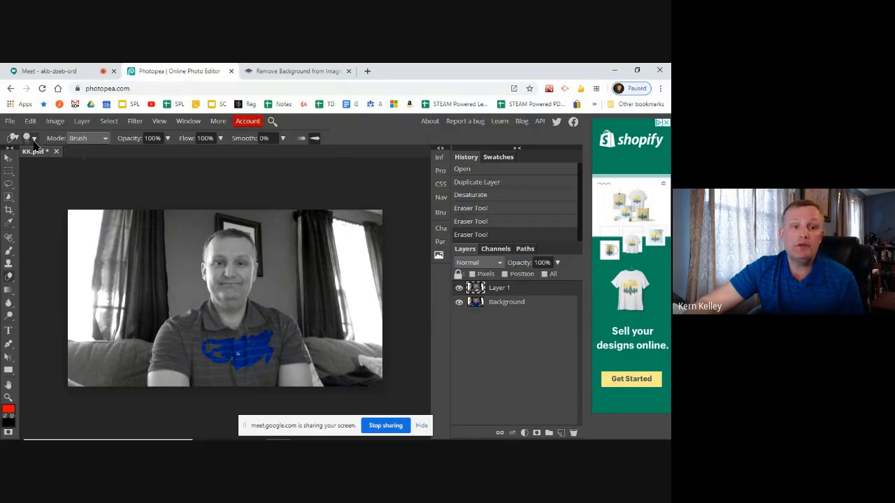
Set the Eraser size to 112 px and erase most of the shirt's chest on Layer 1, hiding and reshowing Background to inspect the holes.
click(35, 138)
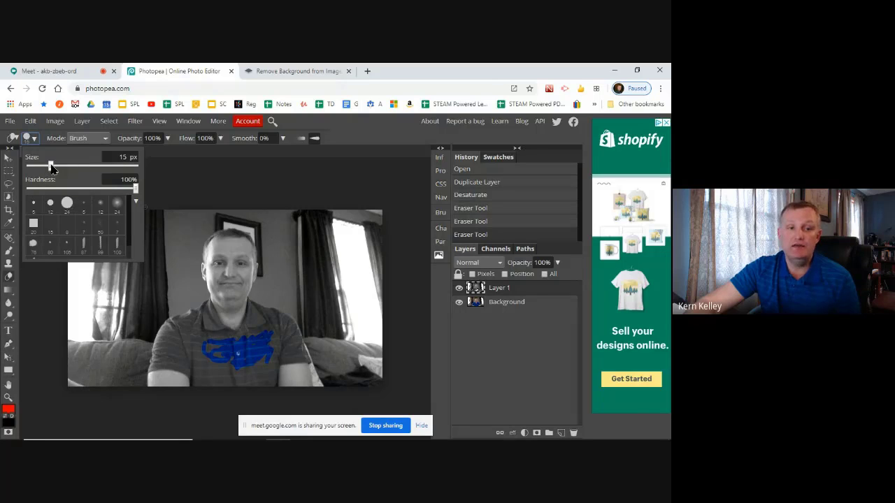
mouse_move(51, 165)
mouse_down()
mouse_move(89, 166)
mouse_move(66, 166)
mouse_move(77, 167)
mouse_up()
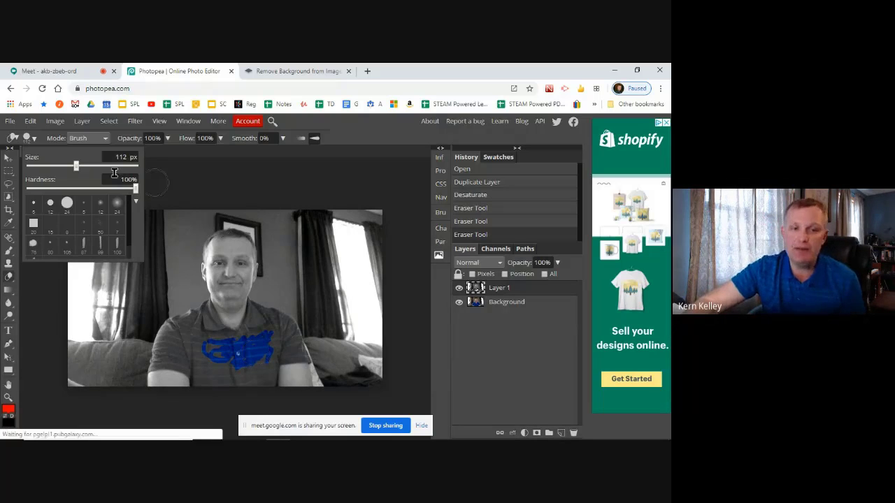
click(263, 348)
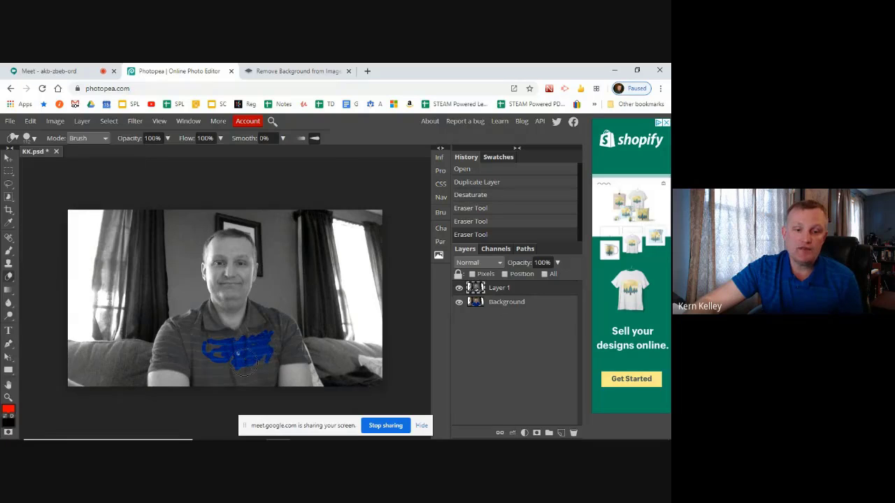
mouse_move(244, 362)
mouse_down()
mouse_move(222, 364)
mouse_move(208, 349)
mouse_move(255, 365)
mouse_move(276, 330)
mouse_move(238, 349)
mouse_move(189, 334)
mouse_move(212, 348)
mouse_move(262, 323)
mouse_move(290, 349)
mouse_up()
click(459, 302)
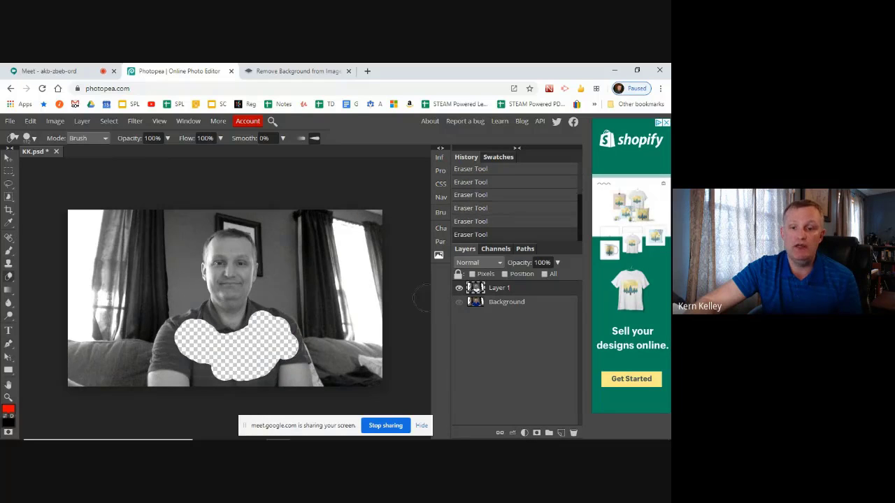
click(458, 302)
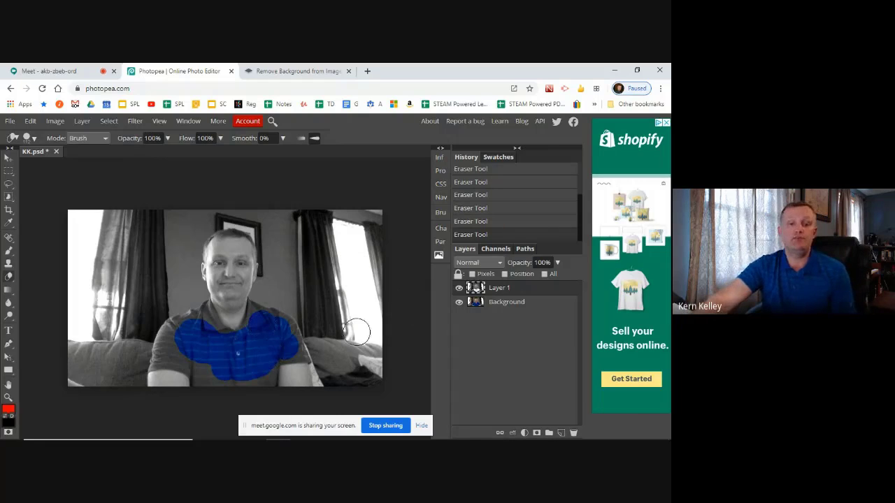
Select a rectangle spanning the gray sleeve and the blue chest at the shirt's left side and clear it from Layer 1.
click(10, 173)
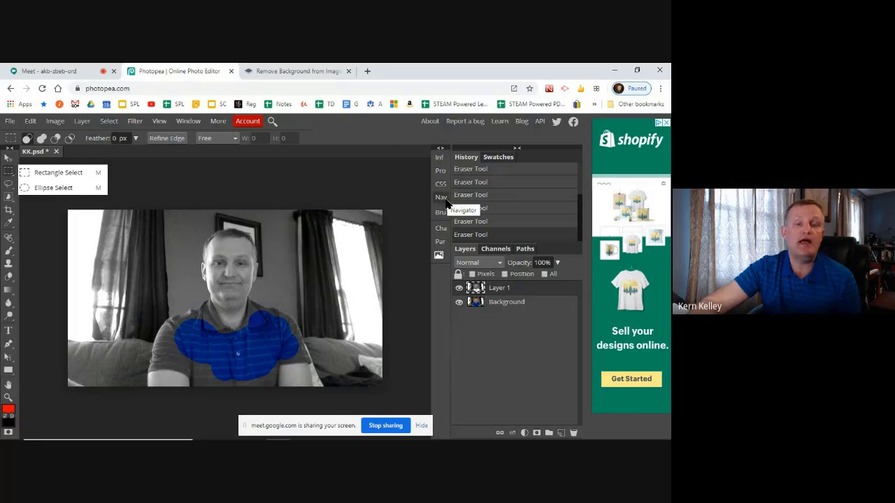
click(188, 121)
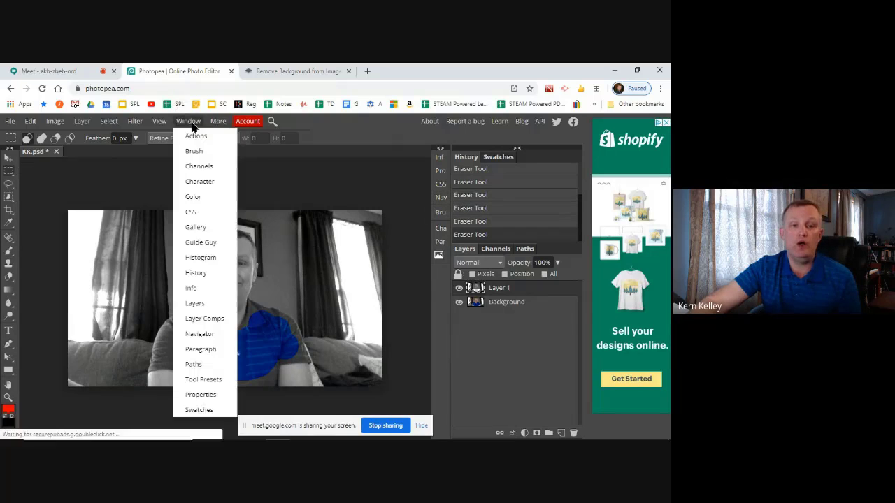
click(204, 333)
mouse_move(362, 238)
mouse_down()
mouse_move(380, 235)
mouse_move(343, 241)
mouse_move(370, 238)
mouse_up()
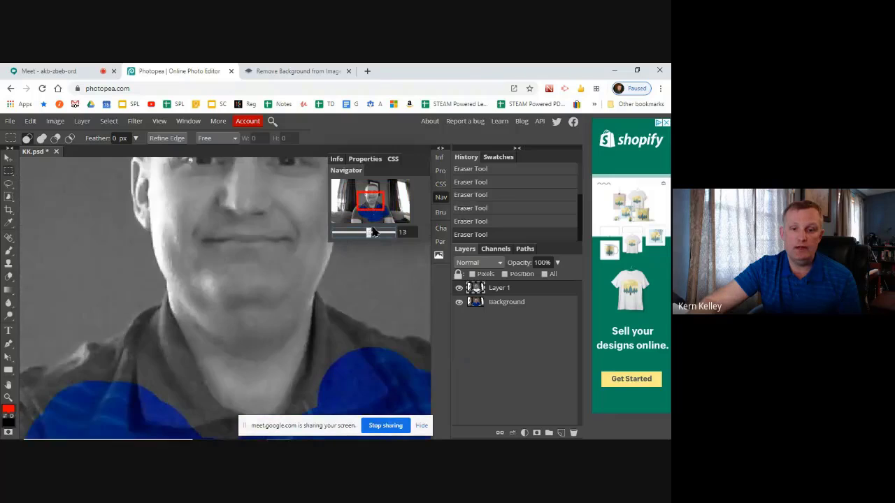
drag(374, 203, 366, 215)
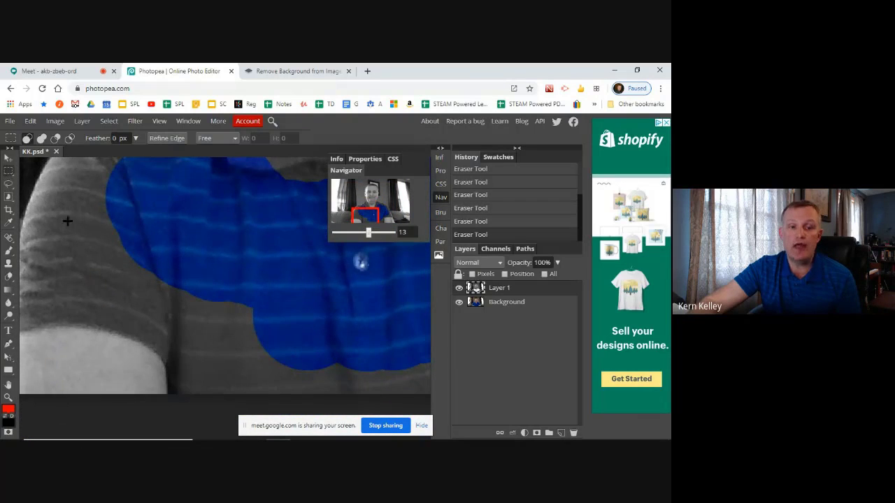
drag(67, 221, 244, 287)
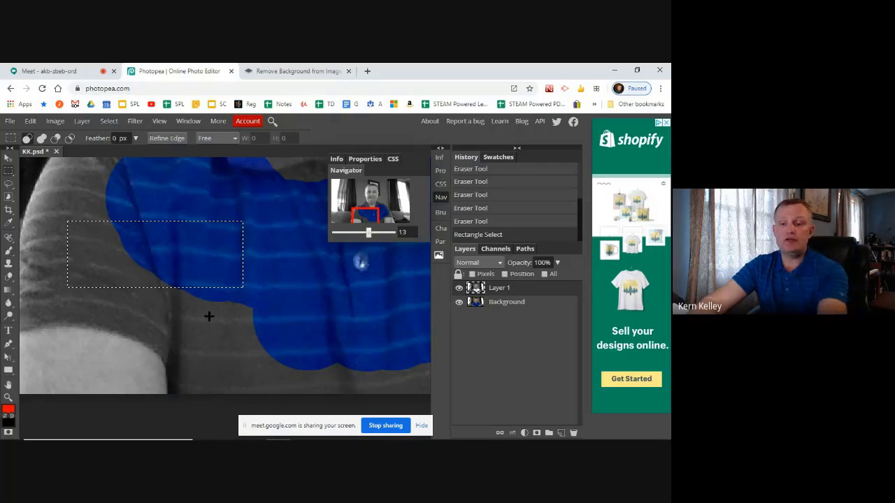
key(Delete)
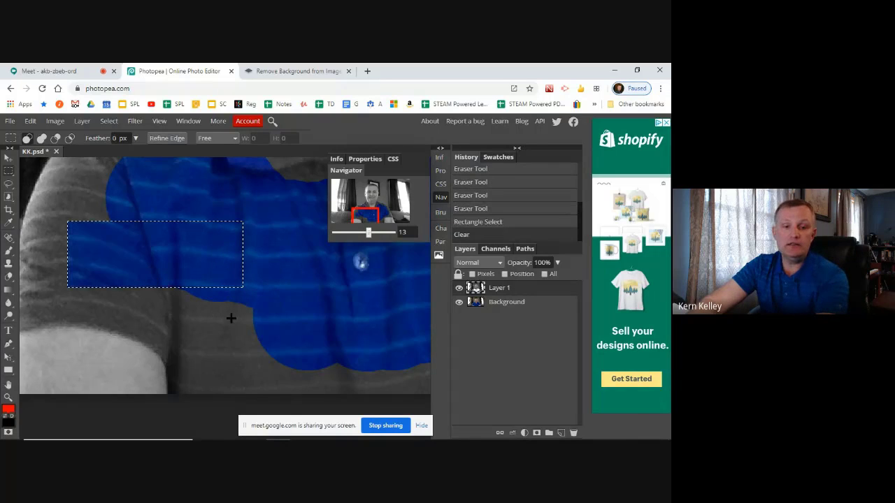
click(231, 318)
Clear three more overlapping rectangular selections from Layer 1 along the lower-left edge of the shirt's blue area, deselecting after each.
drag(134, 240, 295, 314)
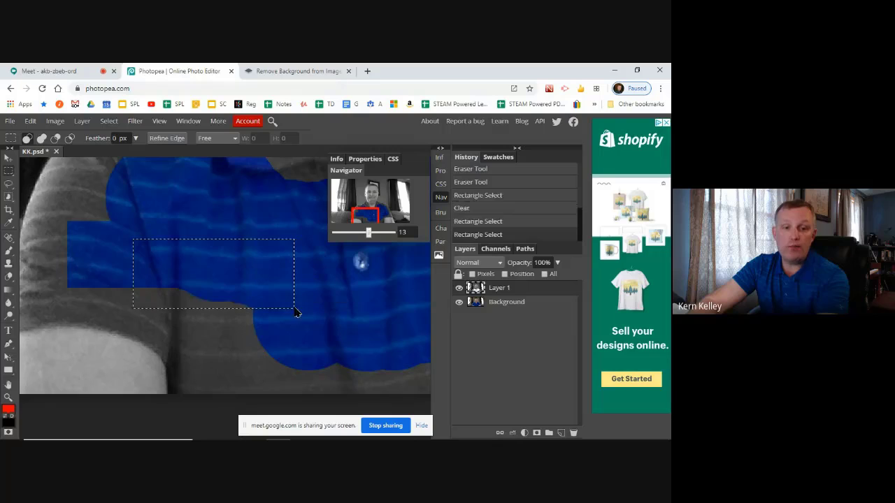
key(Delete)
click(196, 292)
drag(90, 271, 314, 315)
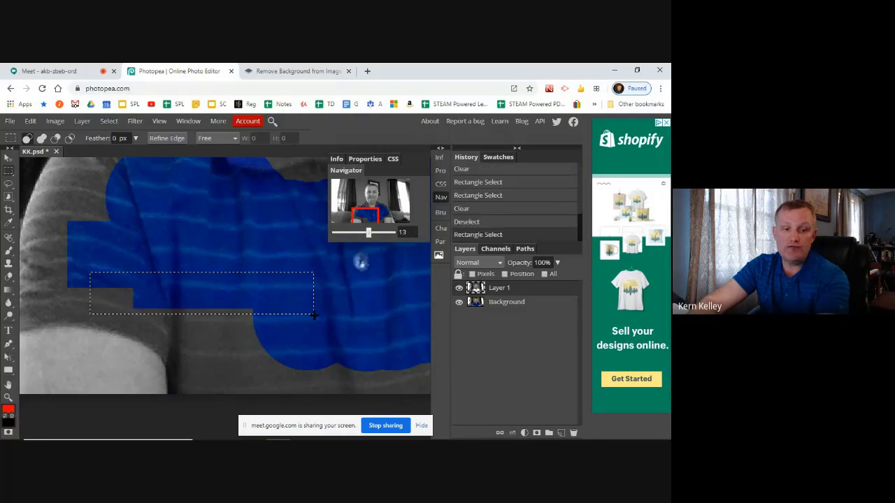
key(Delete)
click(231, 239)
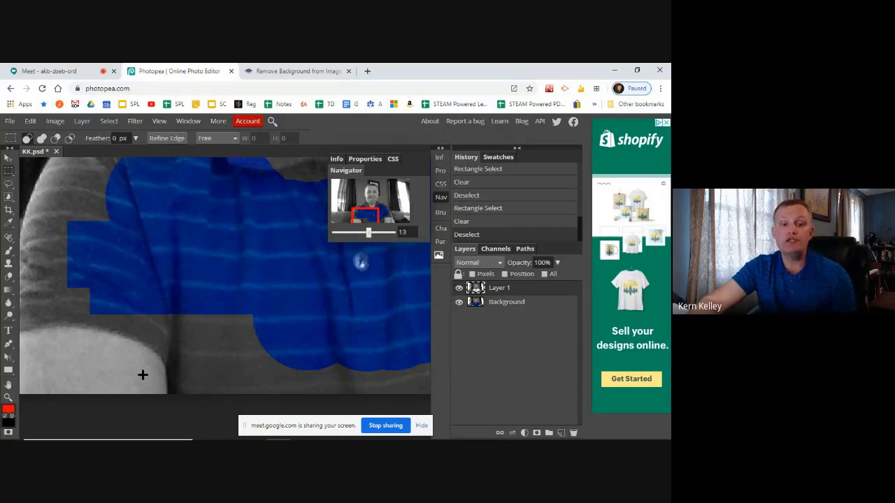
drag(186, 286, 356, 360)
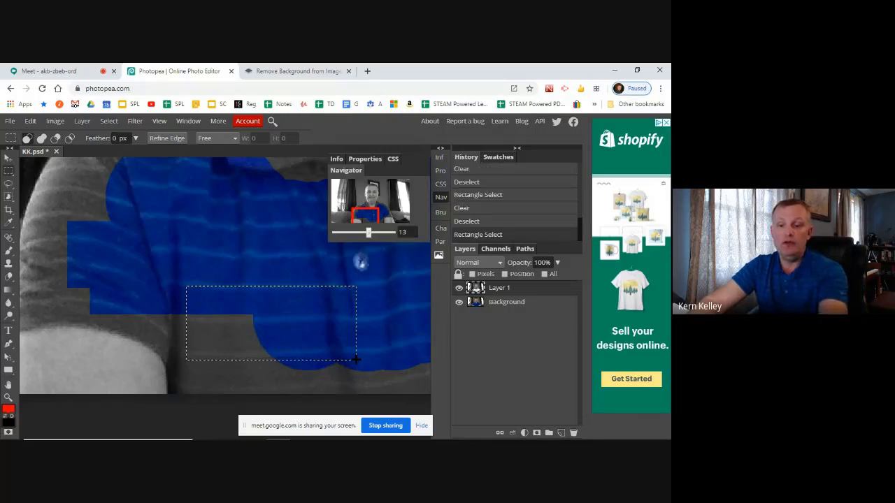
key(Delete)
click(286, 282)
Outline the shirt's left side and then its right shoulder with freehand Lasso selections.
drag(368, 232, 363, 233)
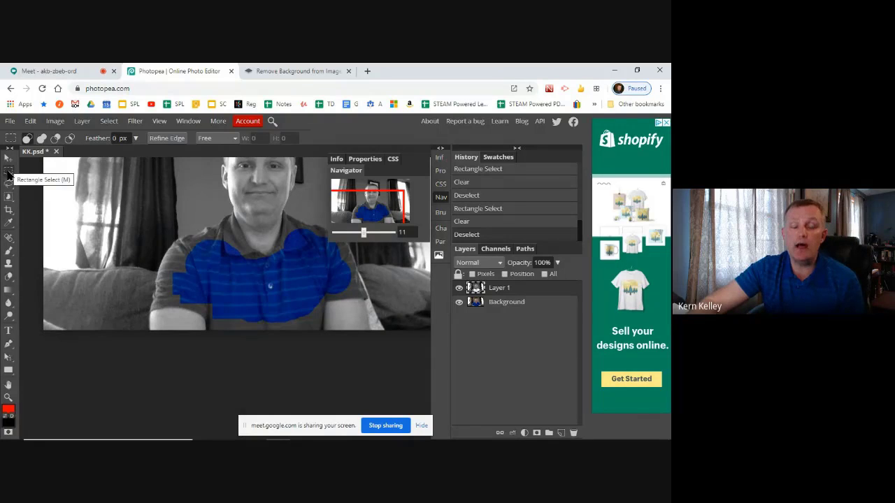
click(8, 183)
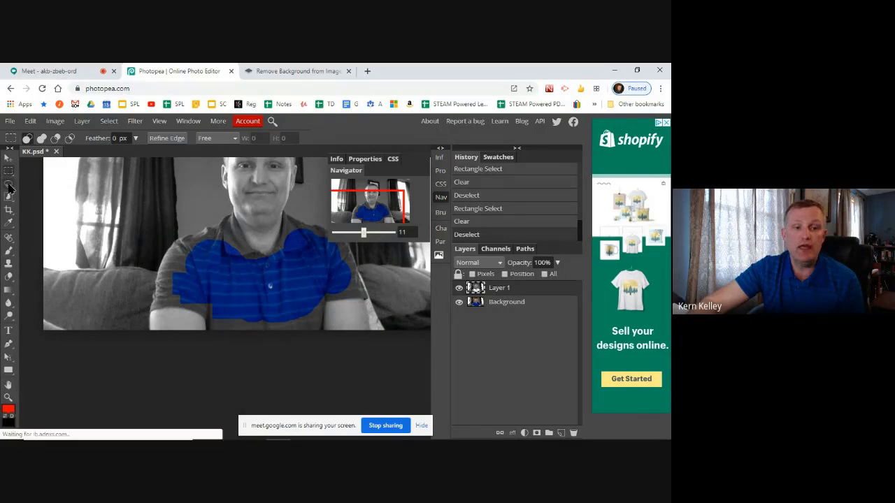
drag(219, 229, 187, 239)
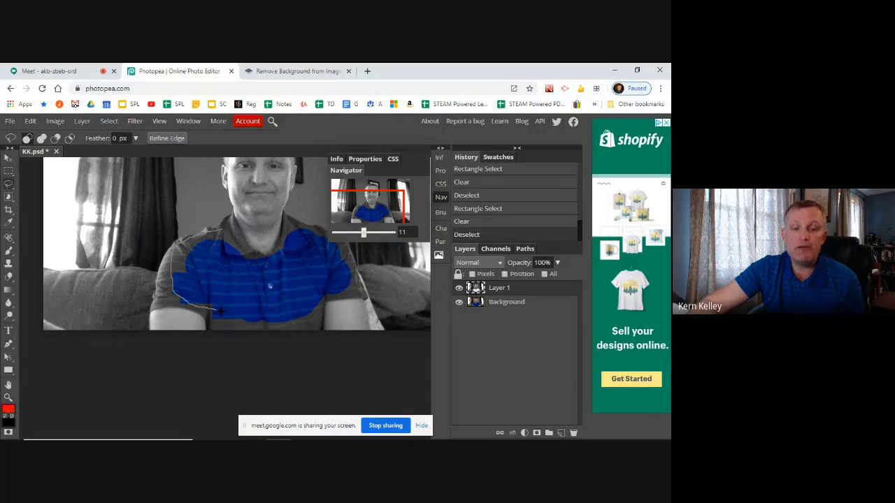
drag(234, 323, 241, 321)
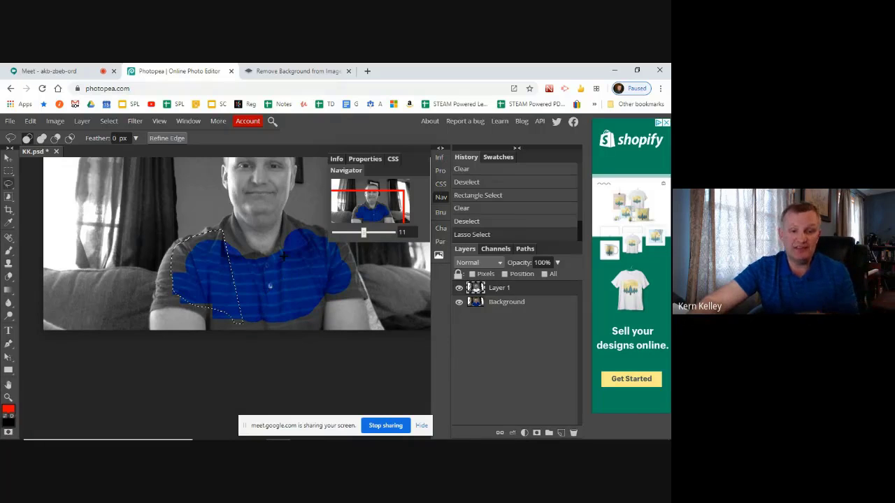
mouse_move(315, 225)
mouse_down()
mouse_move(349, 274)
mouse_move(346, 290)
mouse_move(311, 305)
mouse_up()
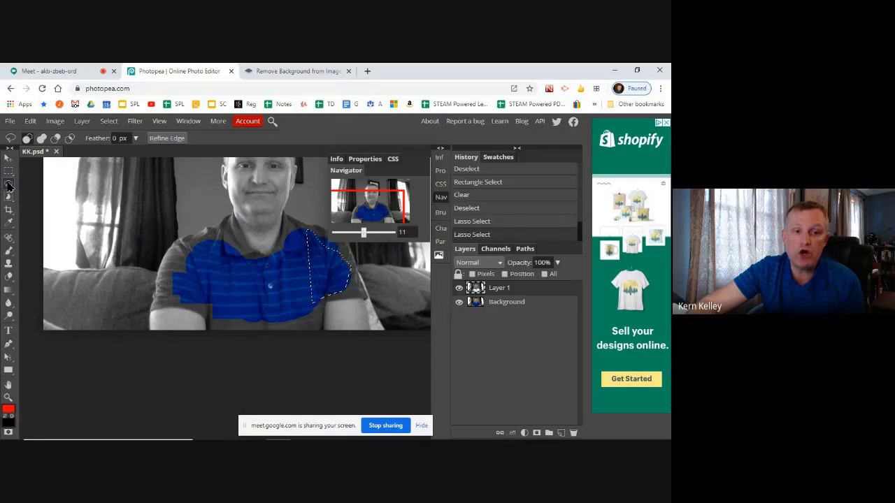
Outline the shirt's left sleeve and shoulder with the Polygonal Lasso and clear that area from Layer 1.
right_click(9, 186)
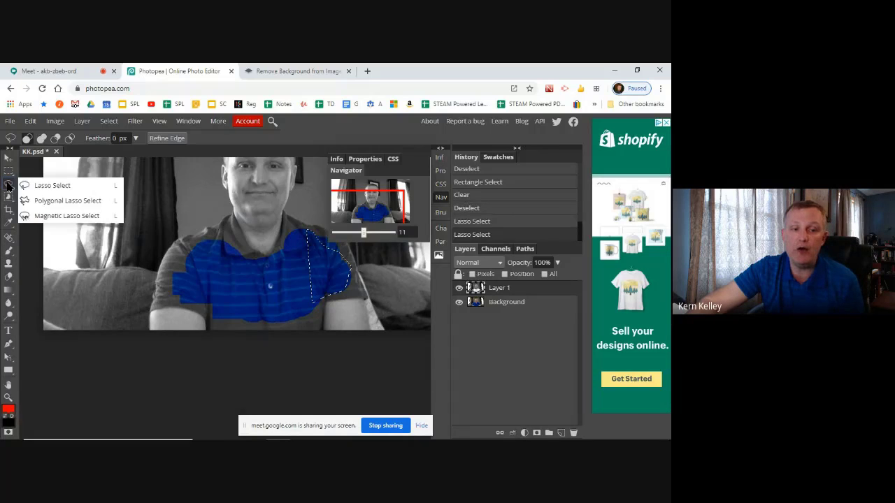
click(71, 201)
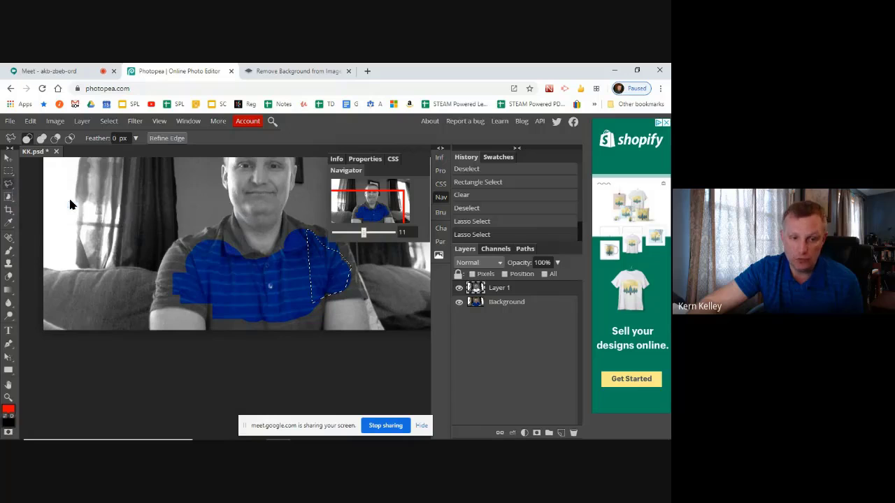
drag(364, 233, 364, 232)
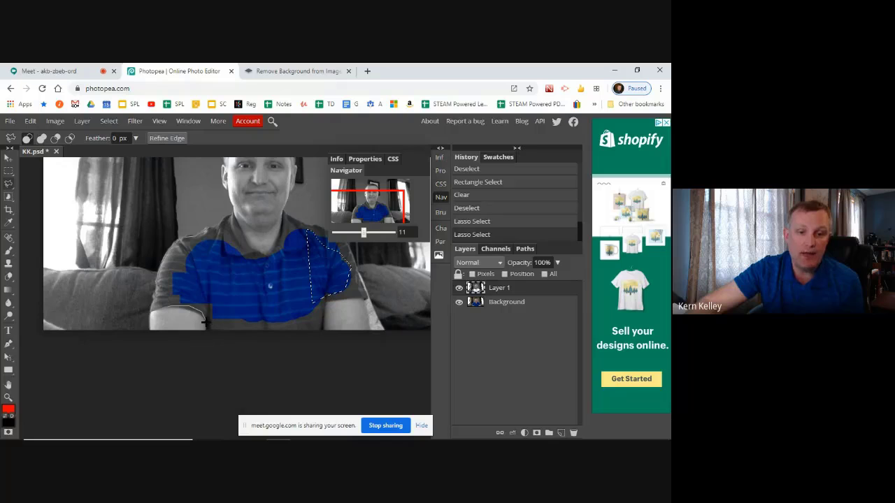
click(208, 323)
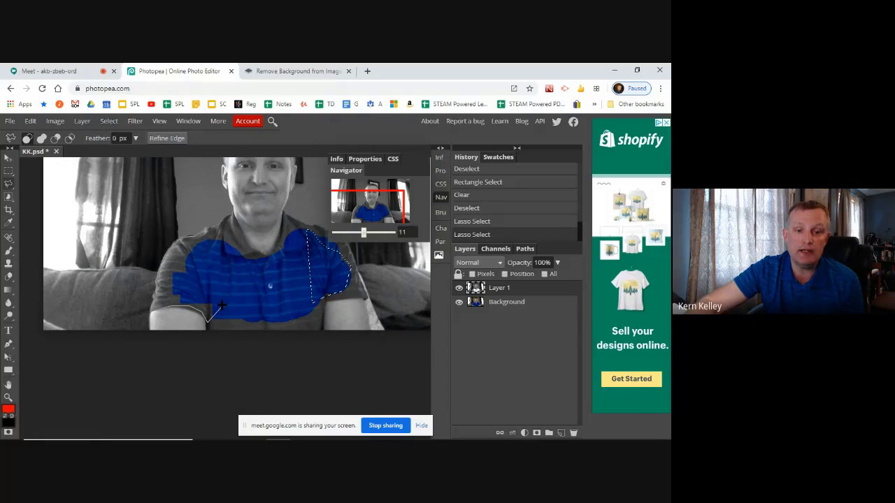
double_click(221, 306)
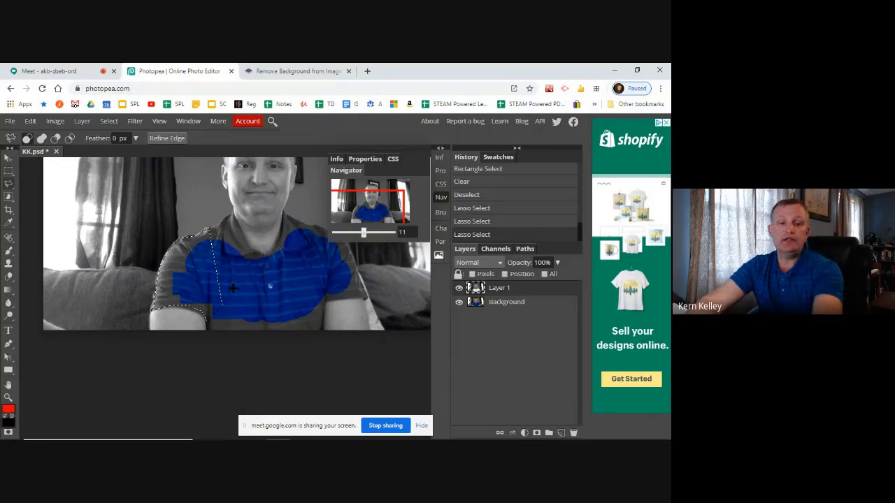
key(Delete)
click(269, 286)
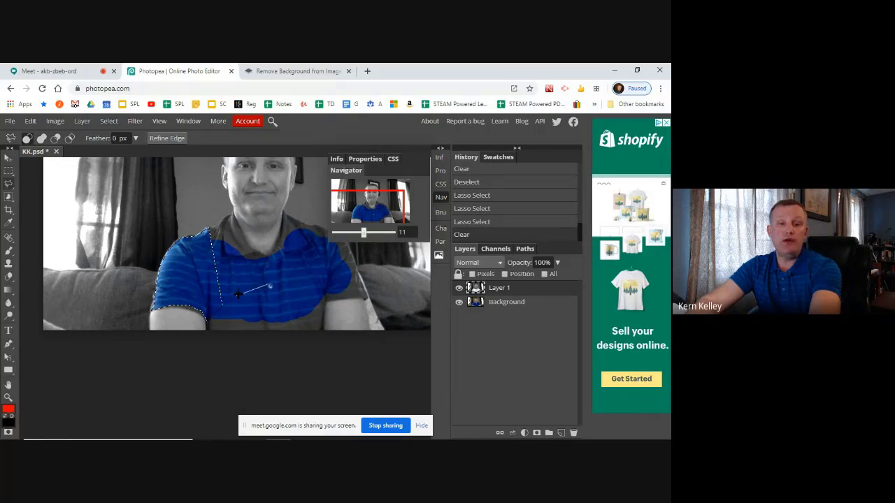
double_click(245, 289)
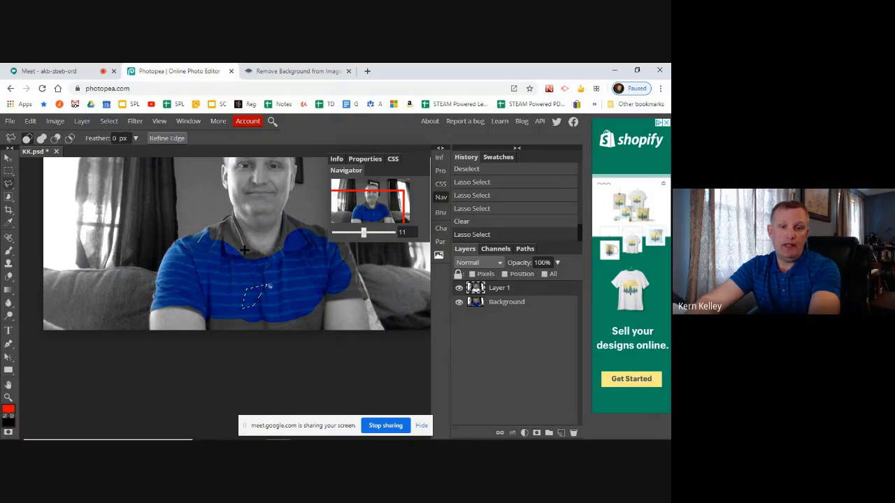
Outline the left half of the collar with the Polygonal Lasso, clear it from Layer 1, and toggle Background off and on to check.
click(266, 259)
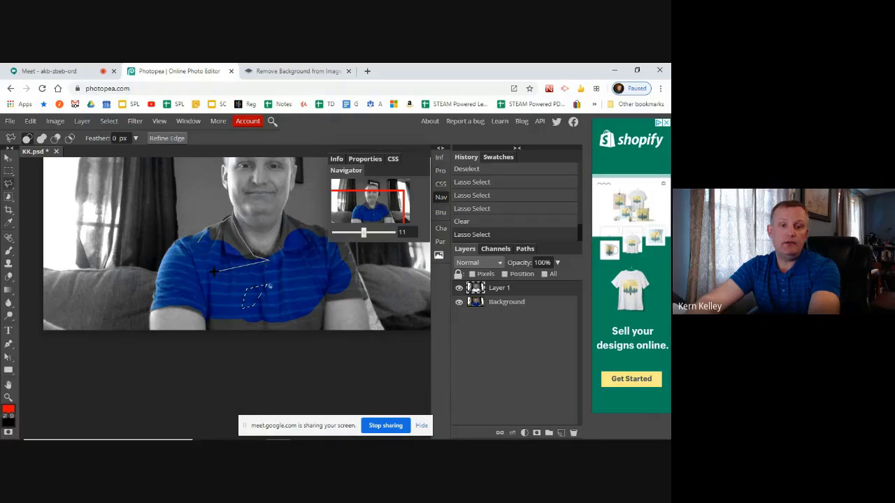
double_click(214, 271)
key(Delete)
click(210, 285)
click(253, 292)
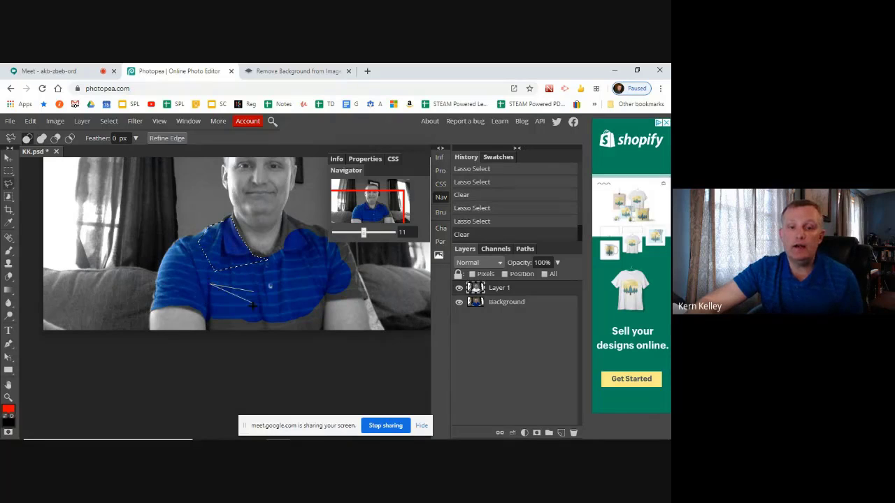
double_click(254, 306)
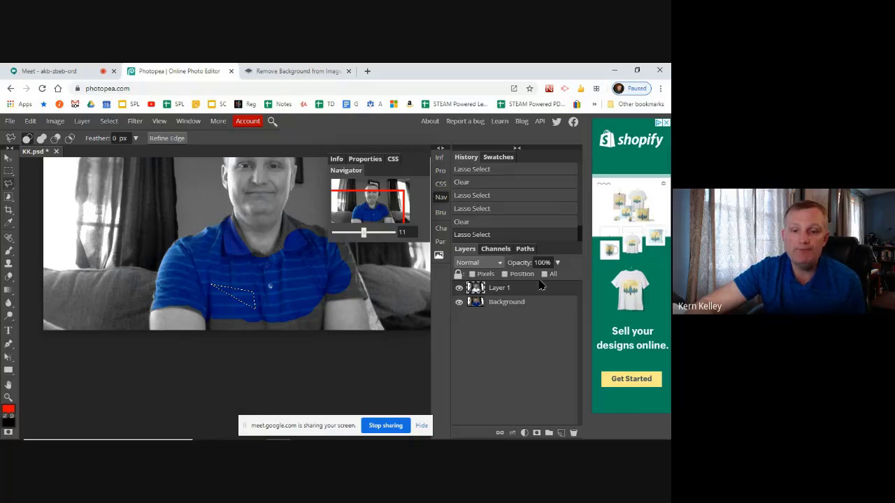
click(459, 302)
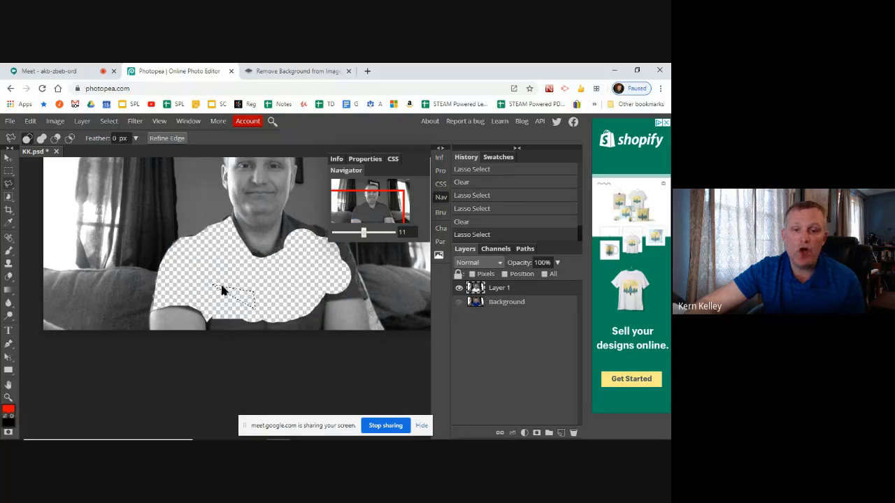
click(460, 302)
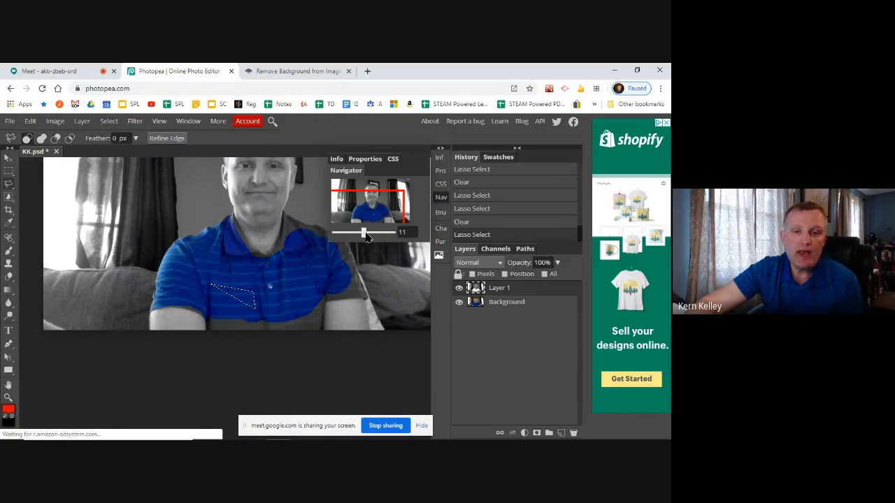
Try to outline the shirt's right shoulder with the Magnetic Lasso, and discard the selections.
drag(367, 236, 388, 201)
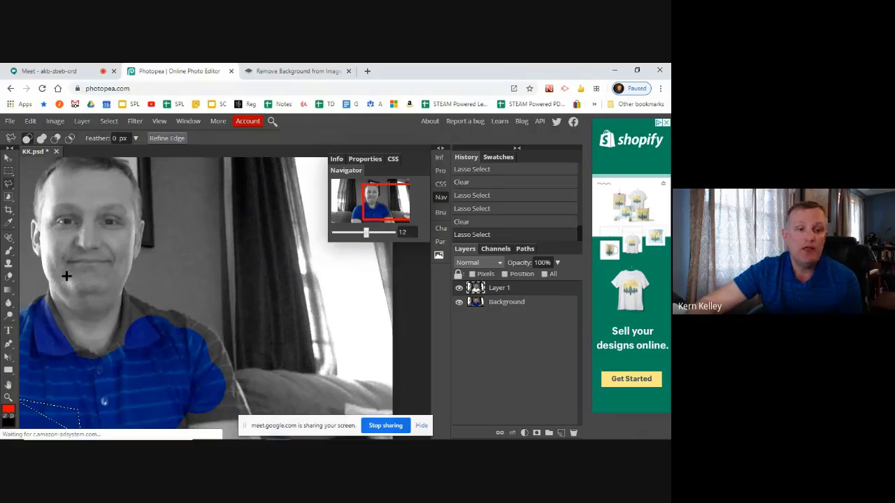
click(9, 171)
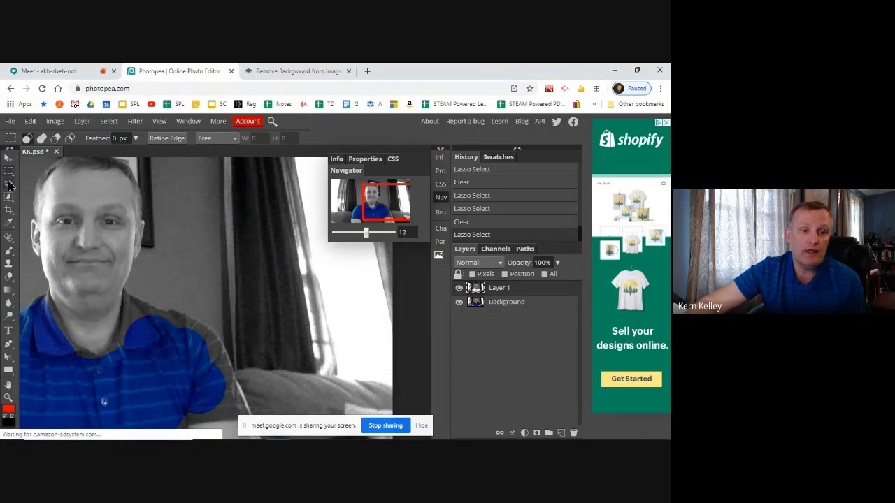
right_click(8, 184)
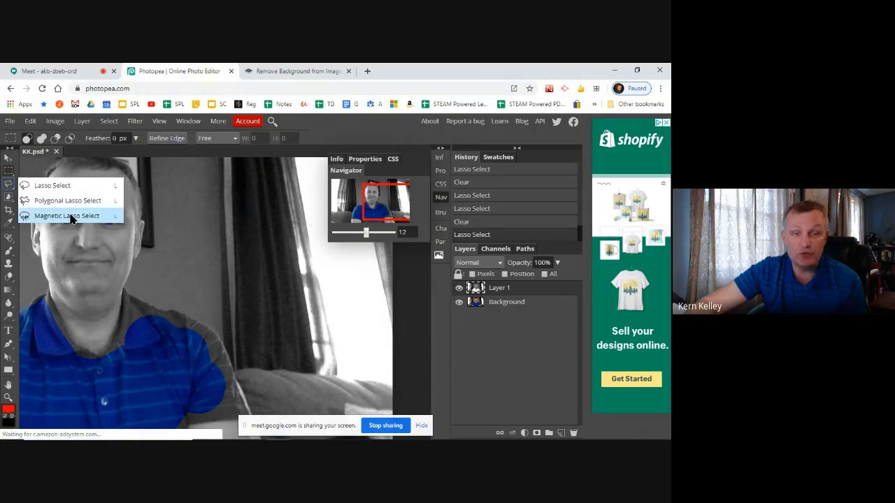
click(70, 218)
right_click(9, 183)
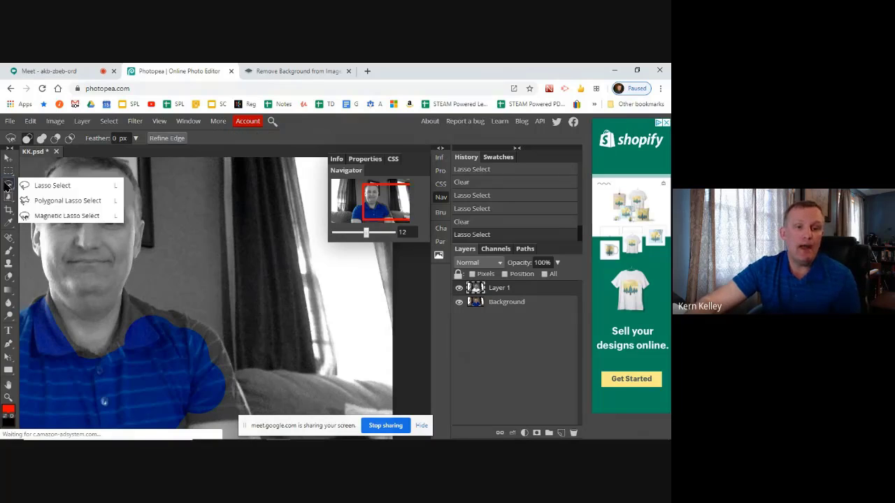
click(70, 219)
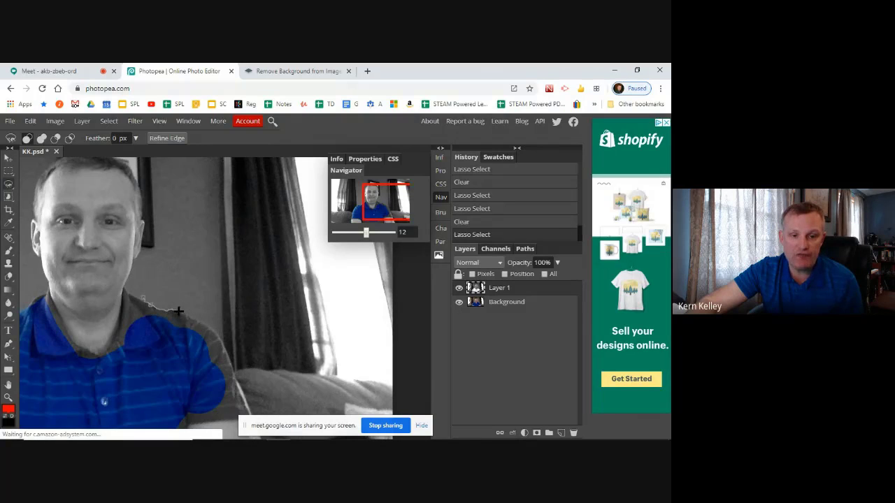
mouse_move(188, 319)
mouse_down()
mouse_move(228, 353)
mouse_move(218, 286)
mouse_move(188, 234)
mouse_move(165, 247)
mouse_move(140, 284)
mouse_up()
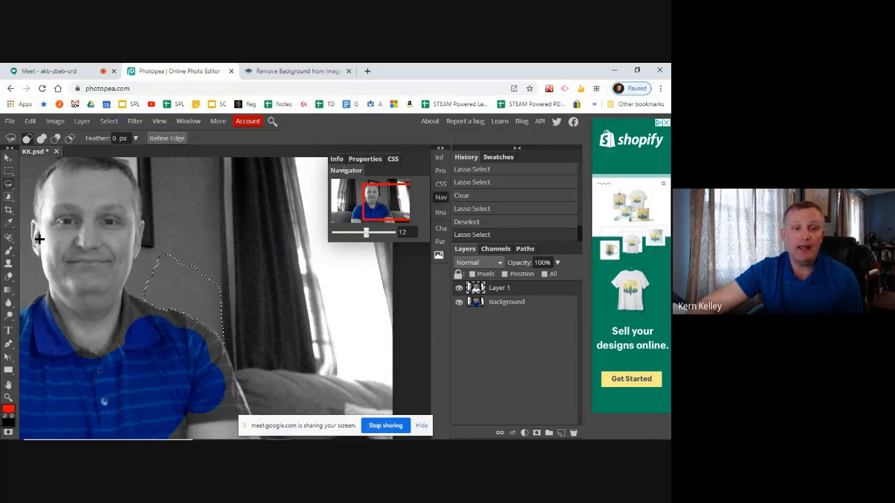
click(10, 170)
click(135, 289)
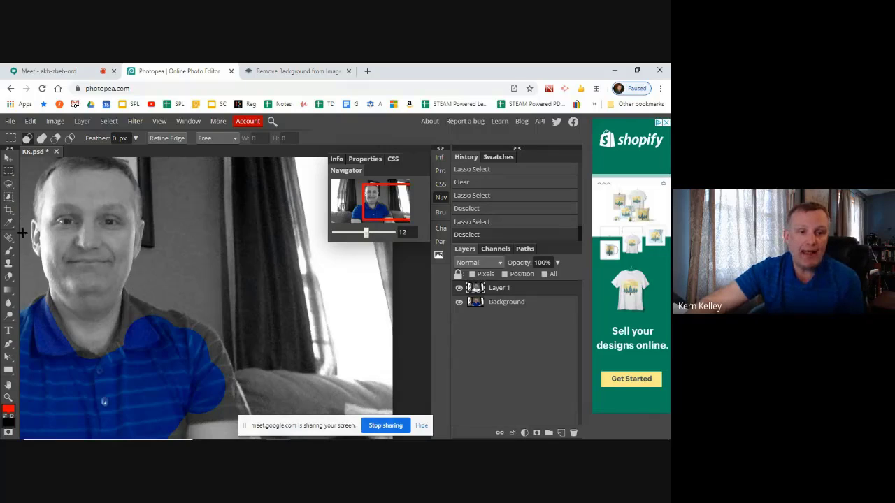
Switch to the Eraser, reduce its brush size, and erase Layer 1 over the gray band along the right shoulder and sleeve.
click(10, 278)
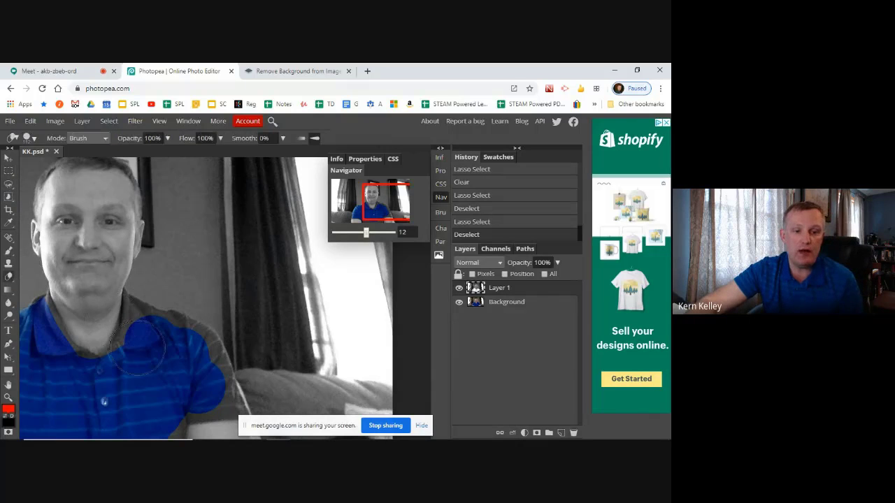
click(32, 138)
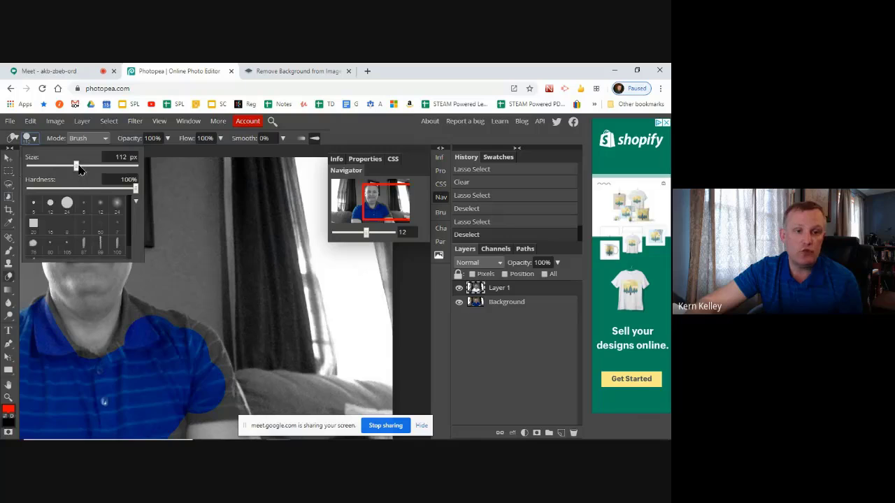
drag(79, 169, 58, 164)
click(147, 314)
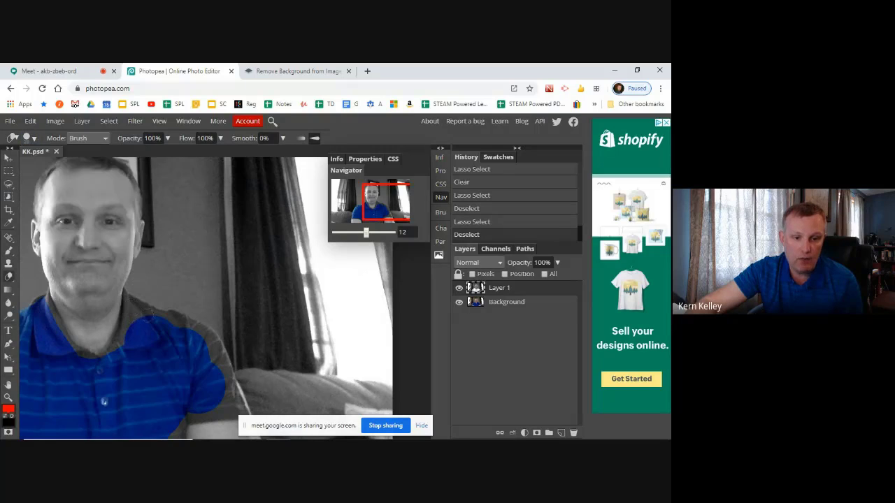
mouse_move(135, 310)
mouse_down()
mouse_move(198, 331)
mouse_move(210, 345)
mouse_move(241, 410)
mouse_move(180, 419)
mouse_move(225, 414)
mouse_up()
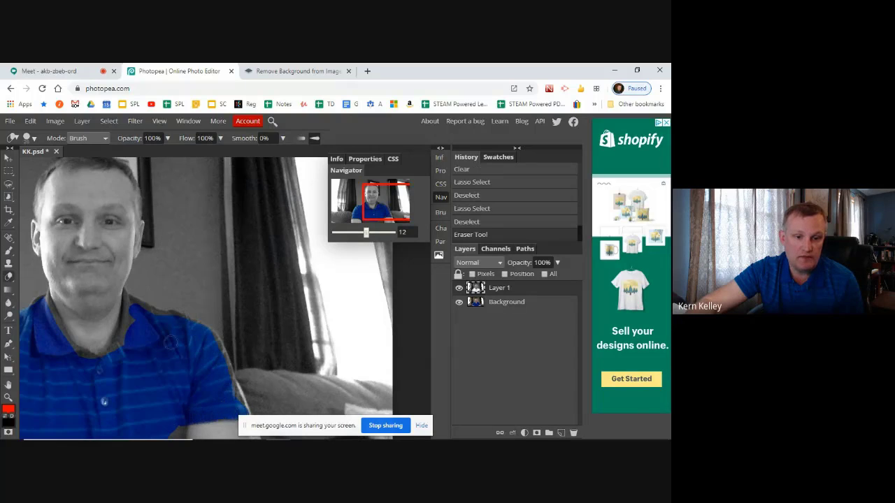
Try erasing Layer 1 along the right half of the collar and neckline in two strokes, undoing each one.
drag(130, 302, 113, 353)
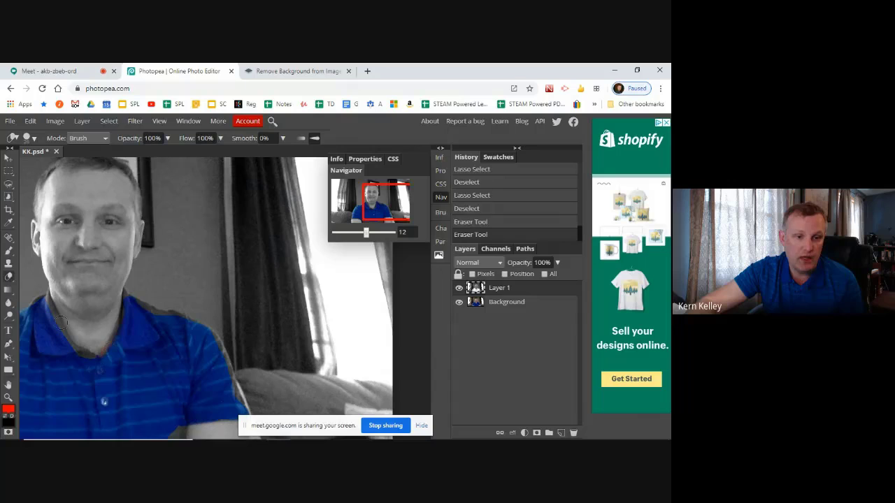
key(ctrl+z)
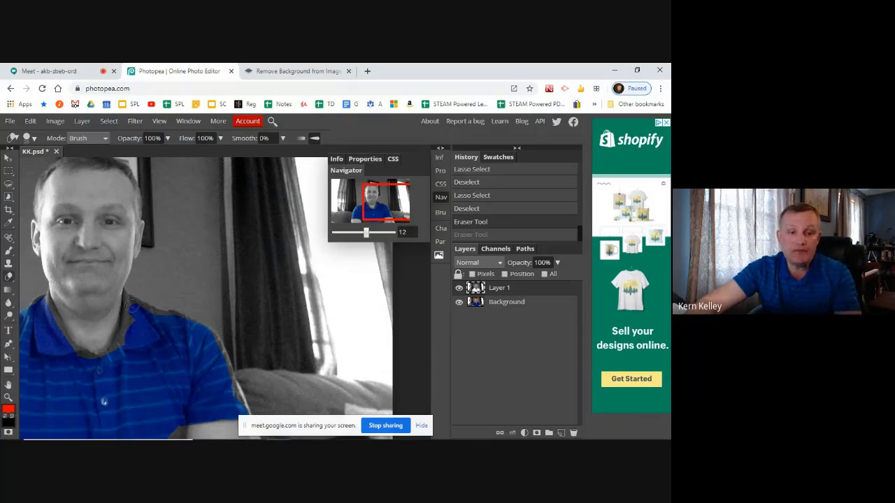
drag(120, 319, 74, 362)
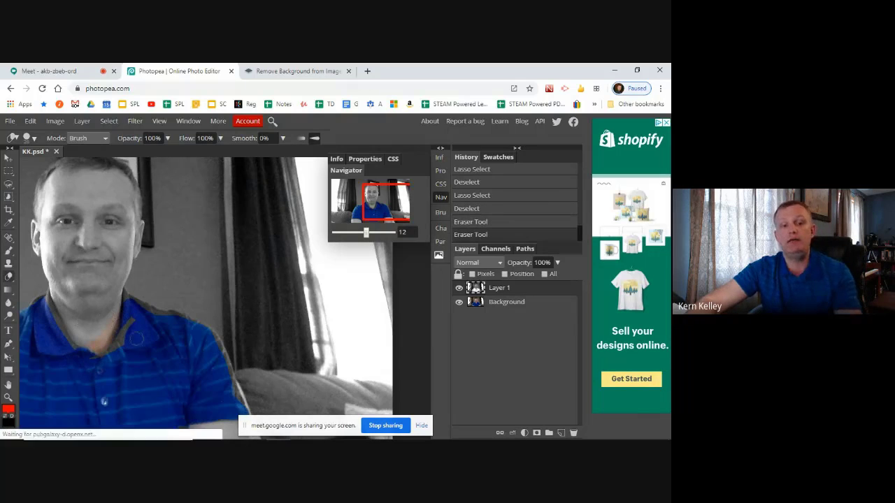
key(ctrl+z)
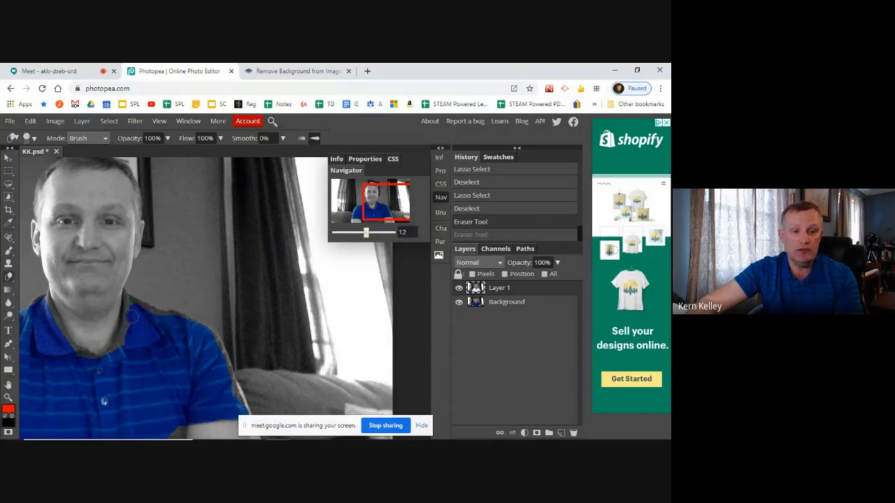
Erase the remaining gray from Layer 1 along the collar and neckline with short Eraser strokes.
click(101, 376)
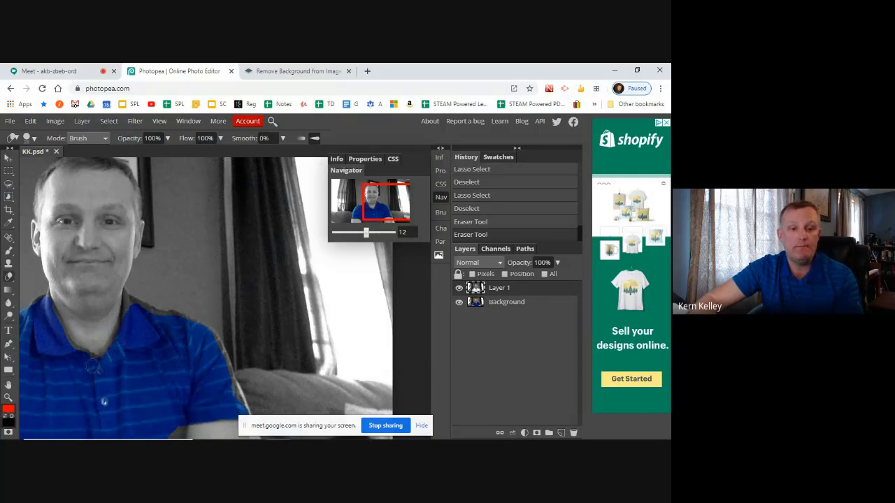
click(93, 361)
click(86, 355)
click(81, 356)
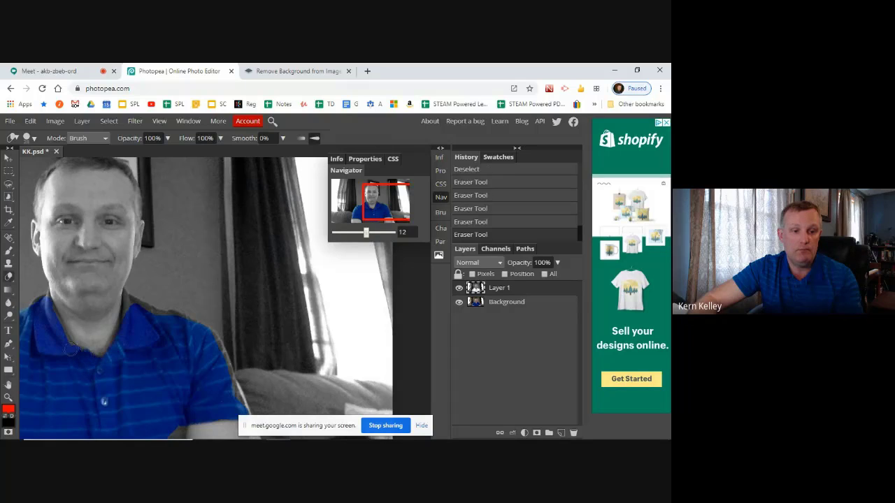
click(67, 345)
Outline the gray lower front of the shirt between the arms with the Polygonal Lasso, clear it from Layer 1, and drop the selection.
drag(403, 205, 381, 221)
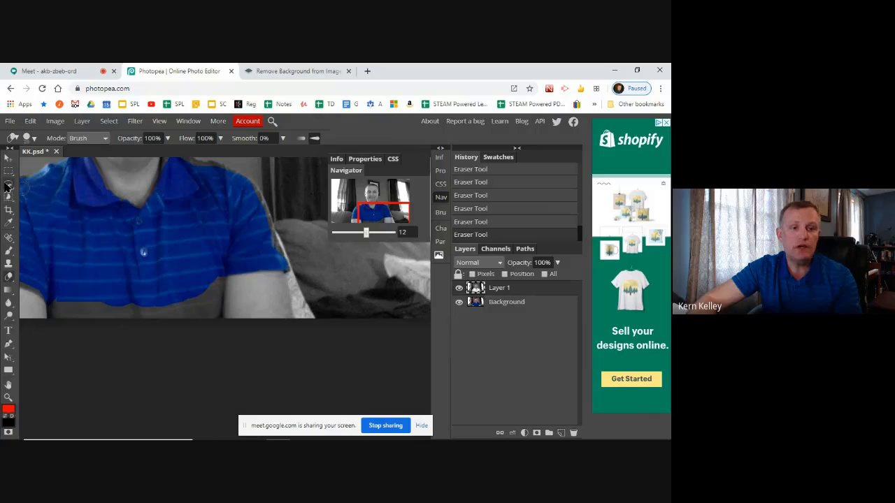
right_click(7, 184)
click(67, 200)
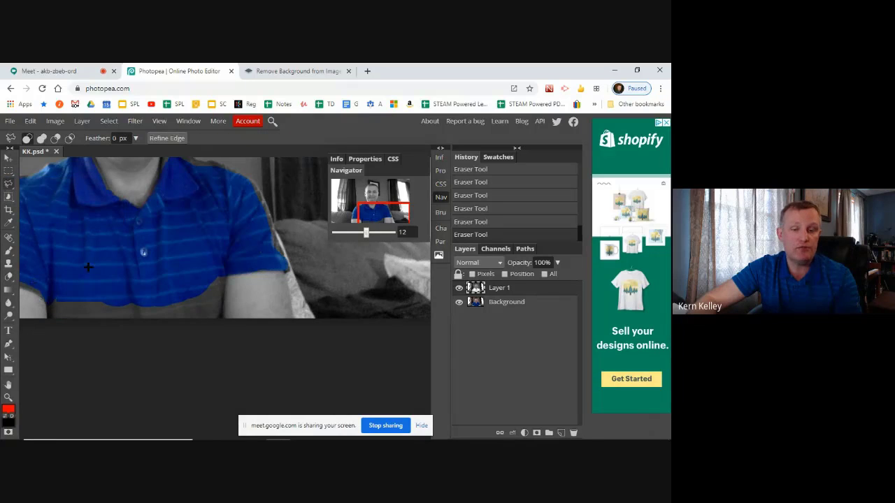
mouse_move(385, 209)
mouse_down()
mouse_move(389, 197)
mouse_move(380, 196)
mouse_up()
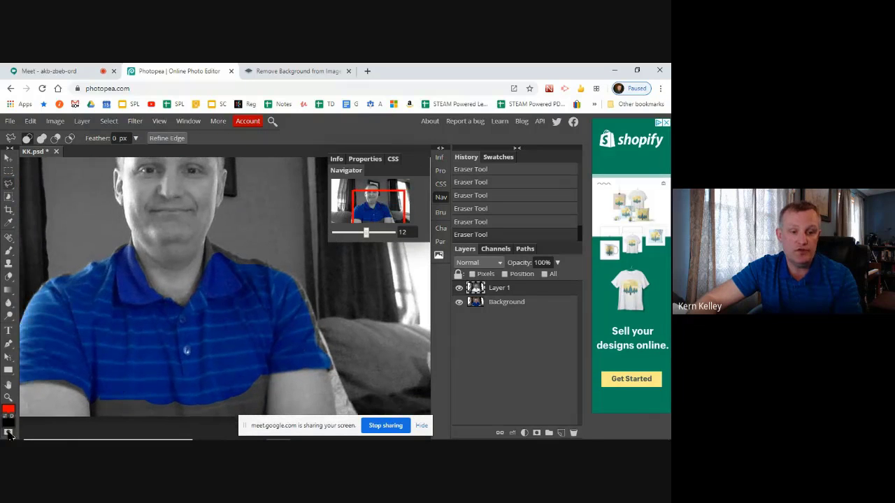
click(85, 391)
click(91, 413)
click(162, 411)
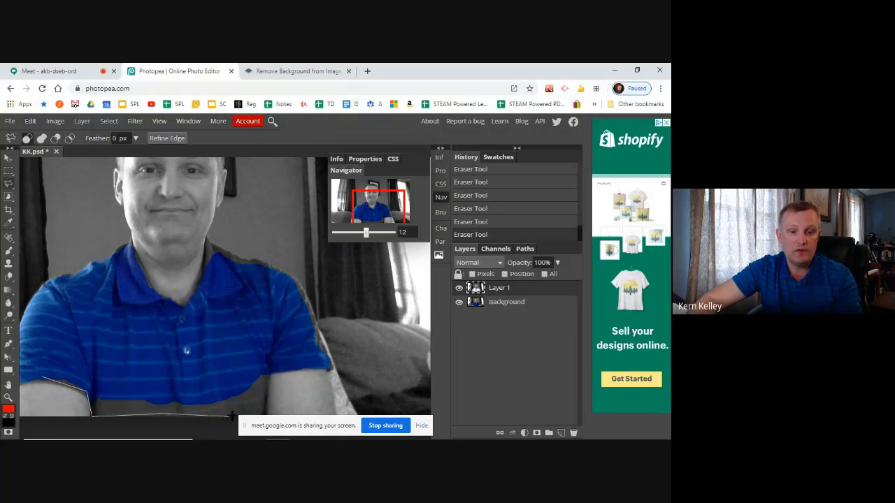
scroll(225, 432, down, 1)
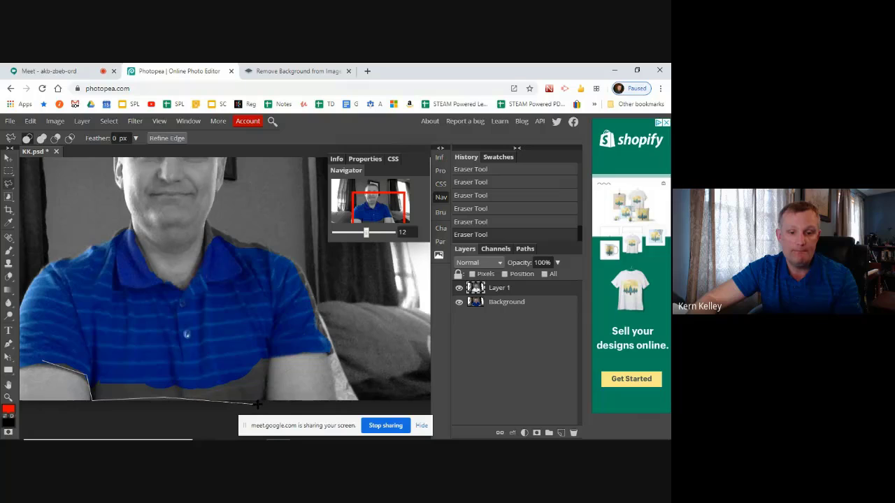
click(265, 405)
click(270, 345)
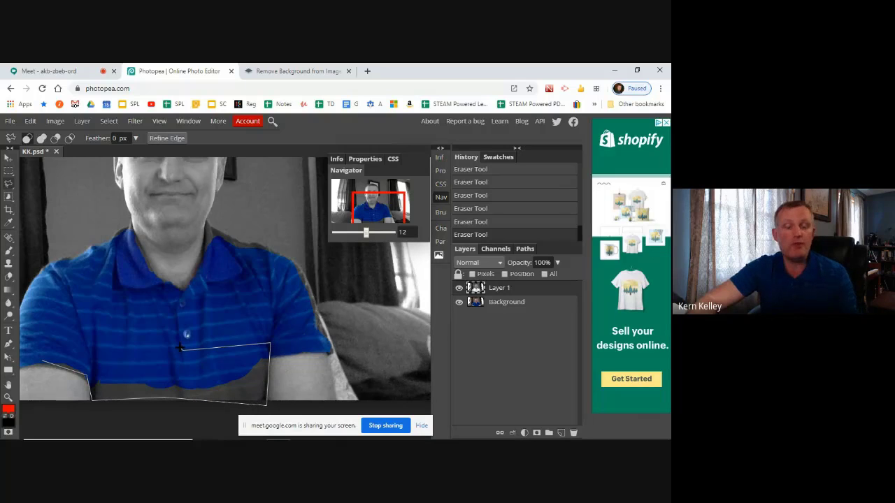
double_click(81, 345)
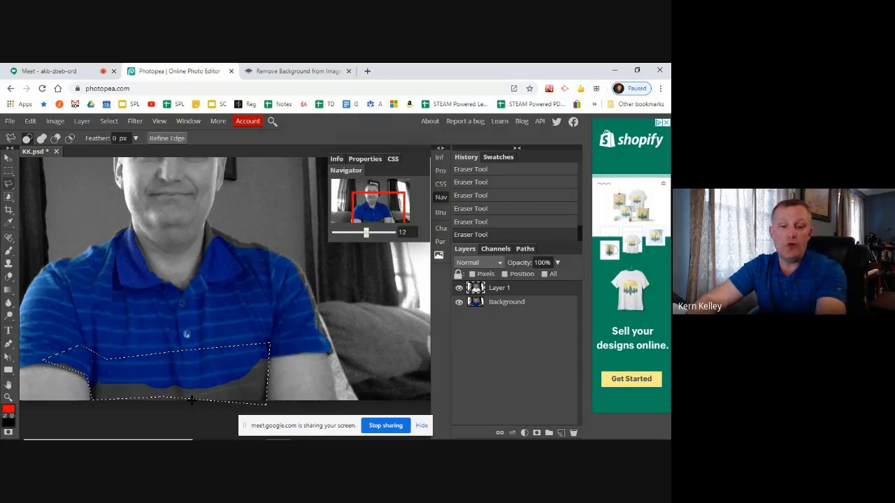
key(Delete)
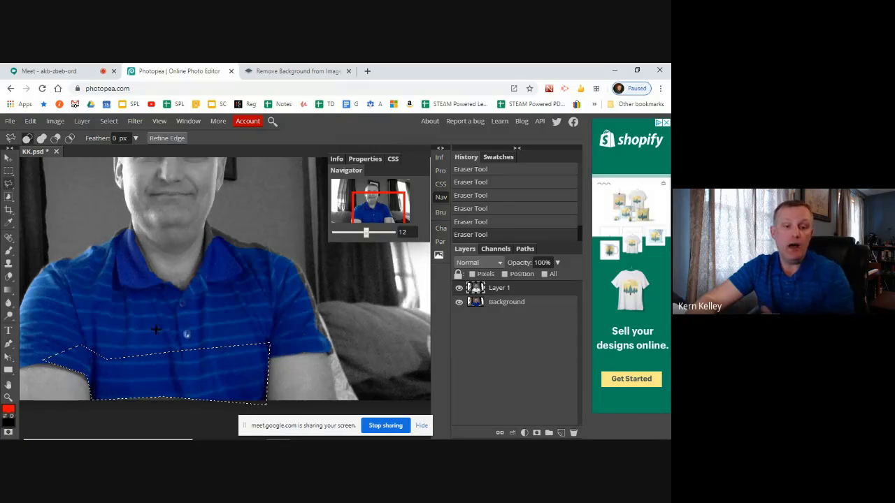
click(98, 344)
double_click(229, 313)
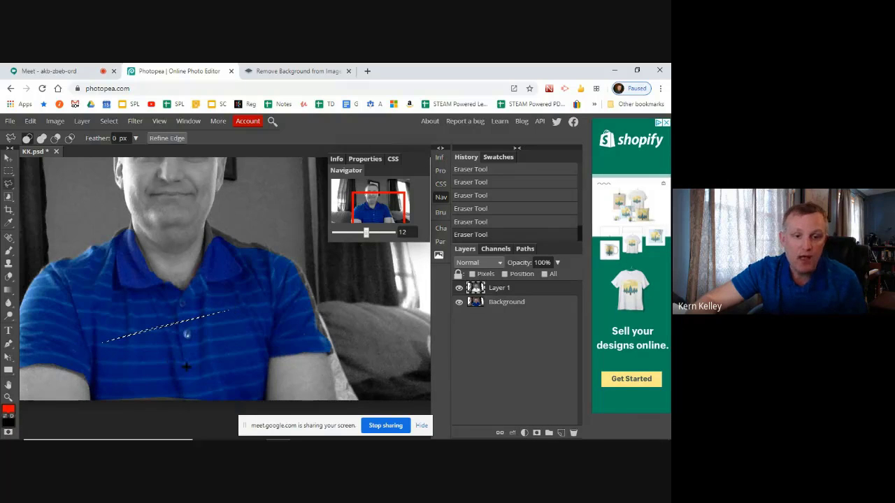
Outline the leftover strip along the shirt's bottom edge with the Polygonal Lasso and clear it from Layer 1.
click(236, 373)
click(226, 413)
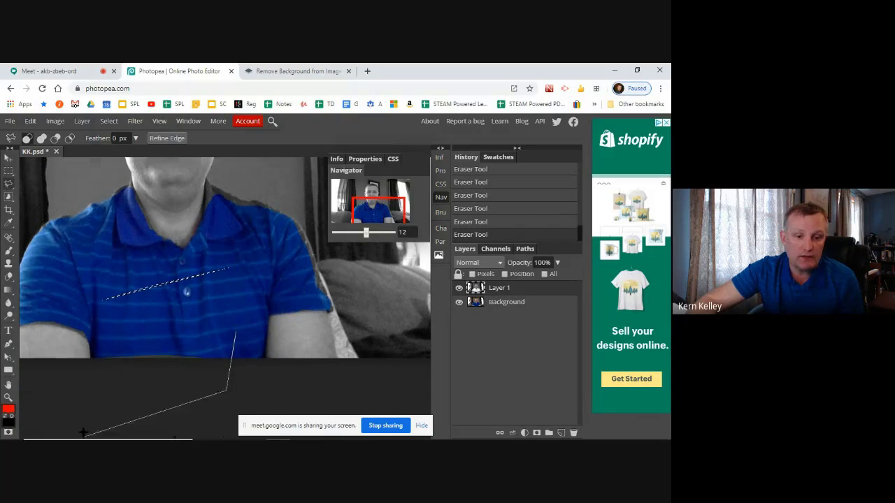
click(98, 383)
click(95, 342)
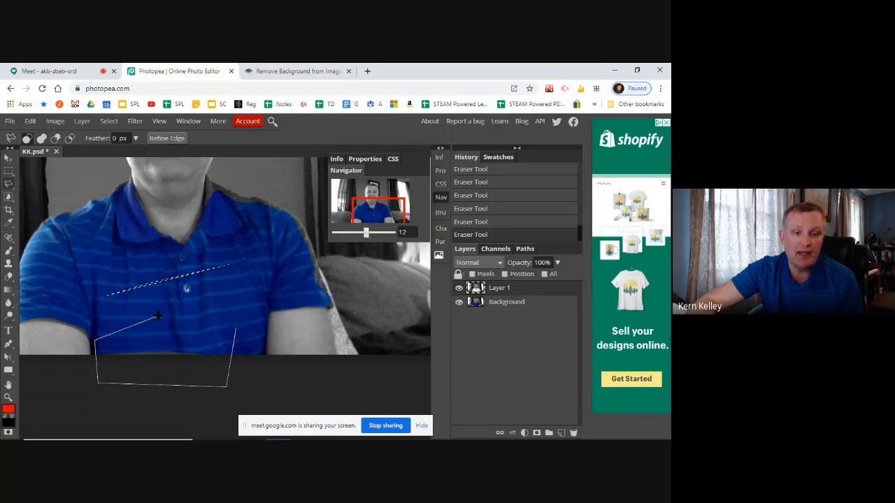
double_click(158, 316)
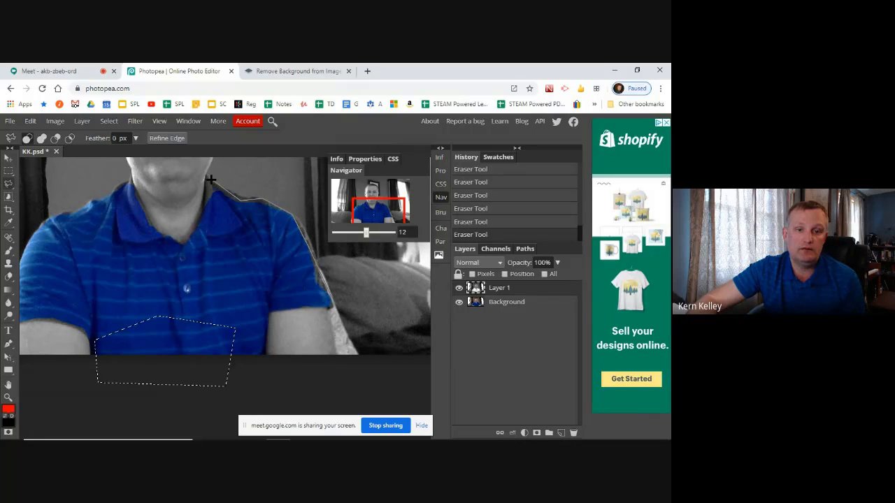
Clear the right collar, shoulder and outer sleeve edge from Layer 1 using a Polygonal Lasso outline, deselect, and return to the Eraser.
click(218, 241)
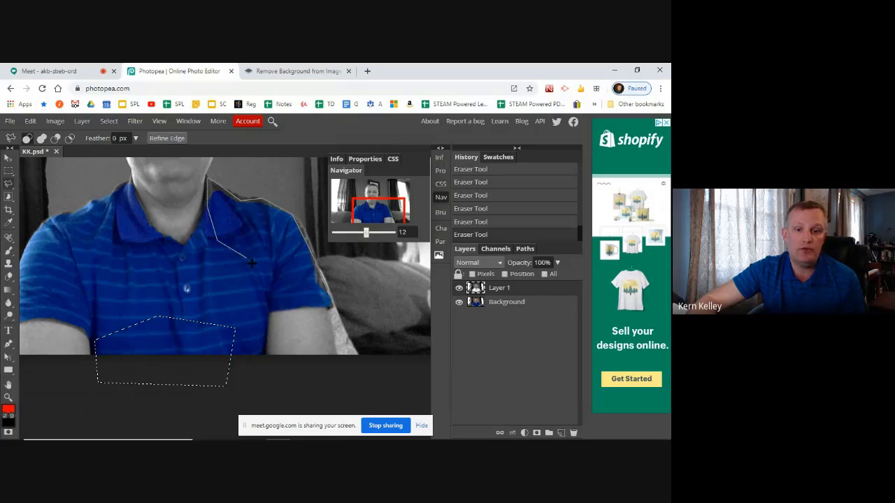
double_click(256, 280)
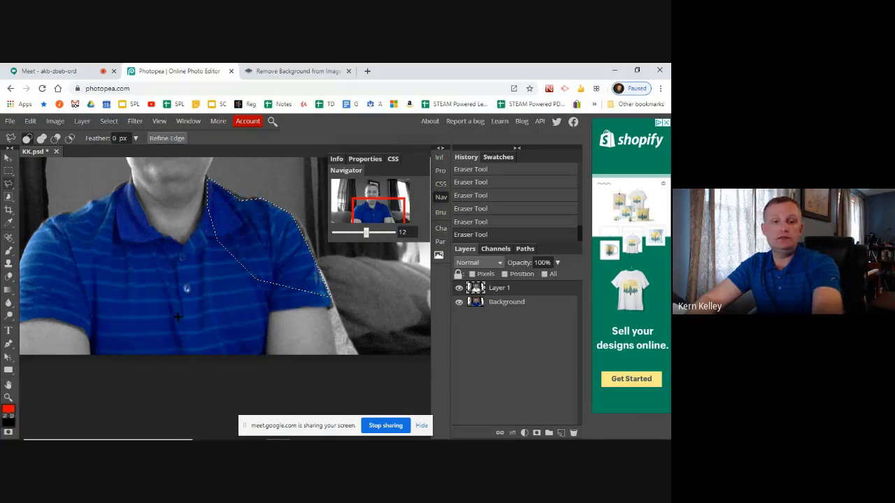
click(183, 295)
click(216, 294)
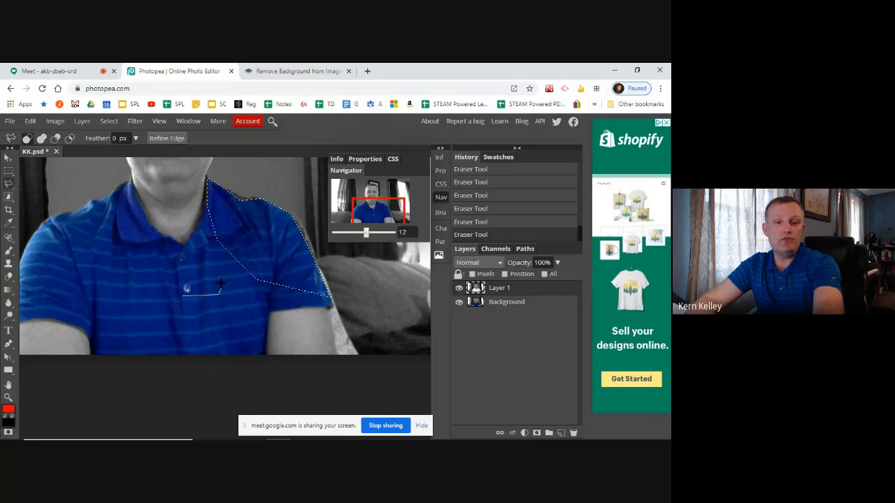
double_click(201, 269)
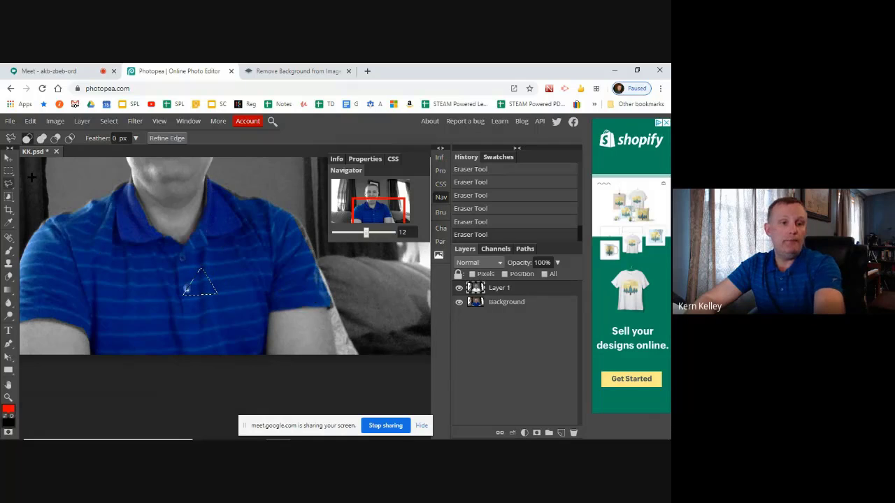
click(9, 171)
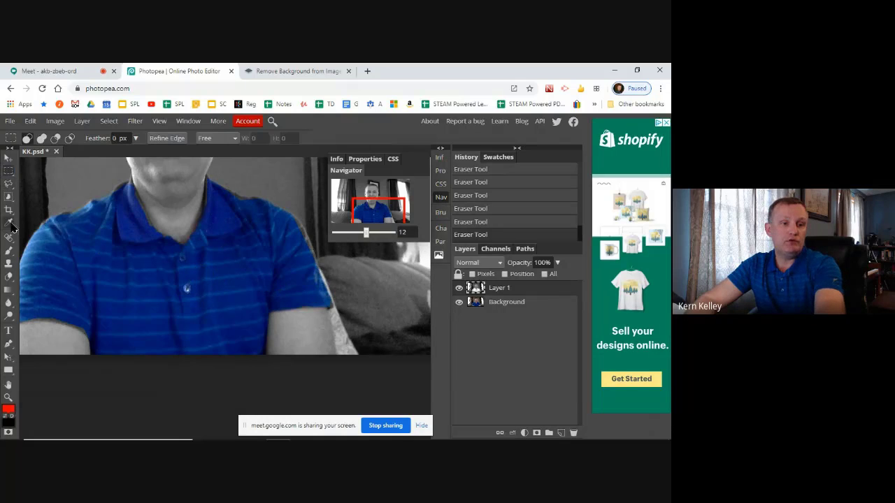
click(9, 278)
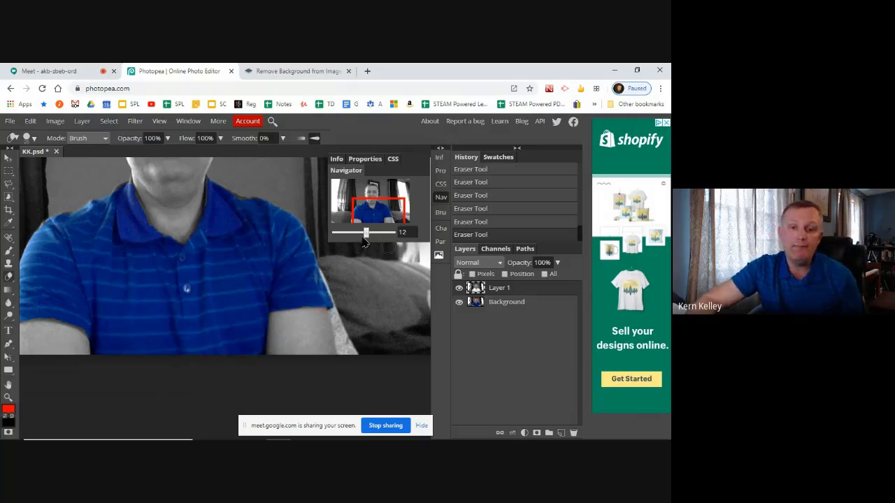
Review the whole portrait by hiding and showing Layer 1 and the Background in turn, and put the Navigator away.
drag(364, 240, 362, 238)
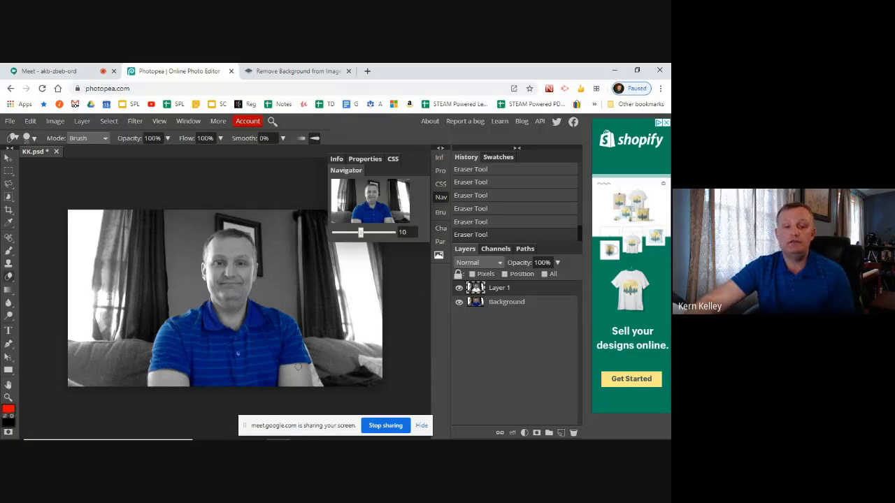
click(459, 288)
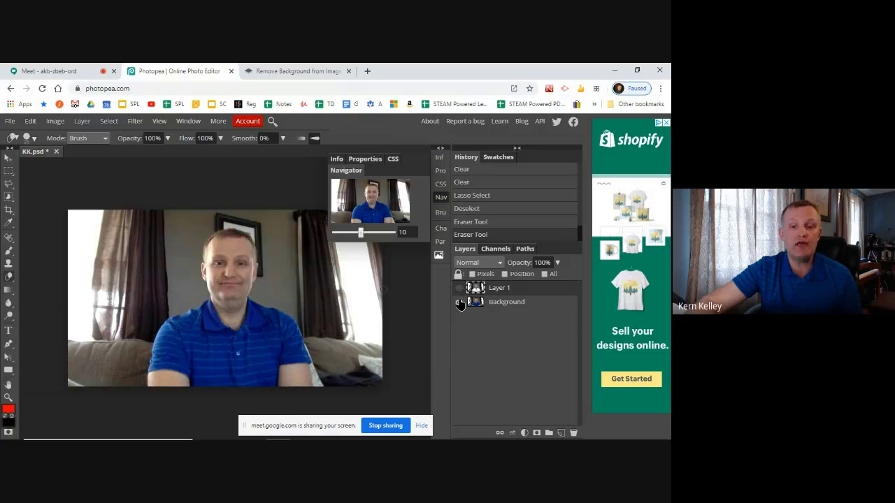
click(459, 302)
click(459, 303)
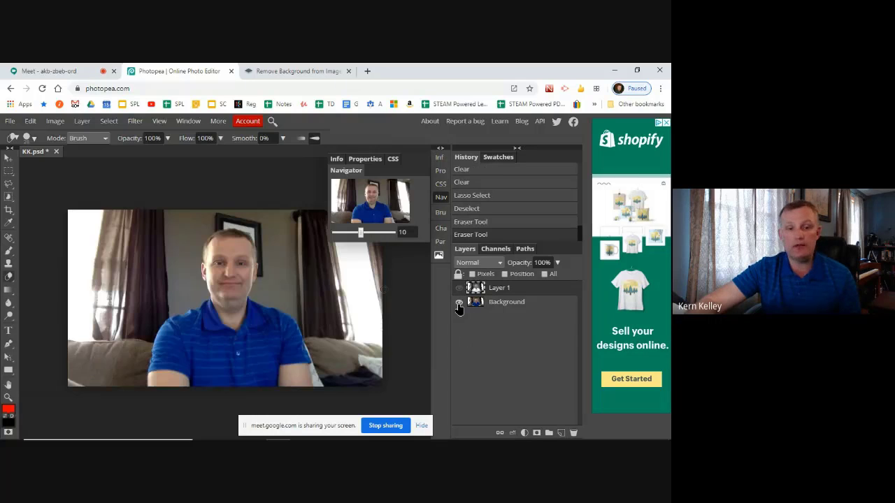
click(459, 303)
click(458, 288)
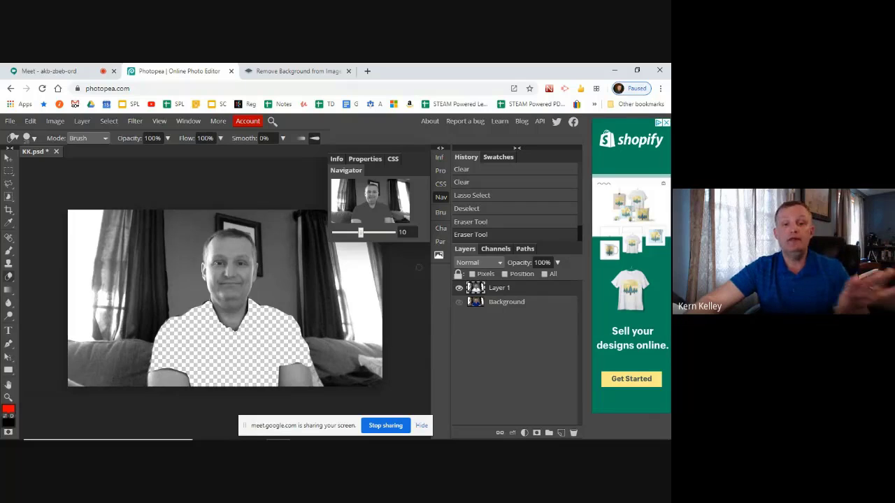
click(459, 302)
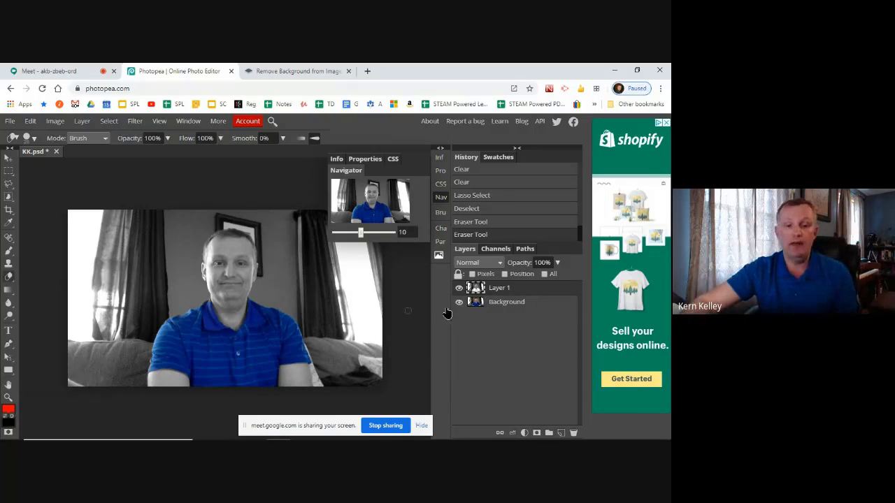
click(441, 197)
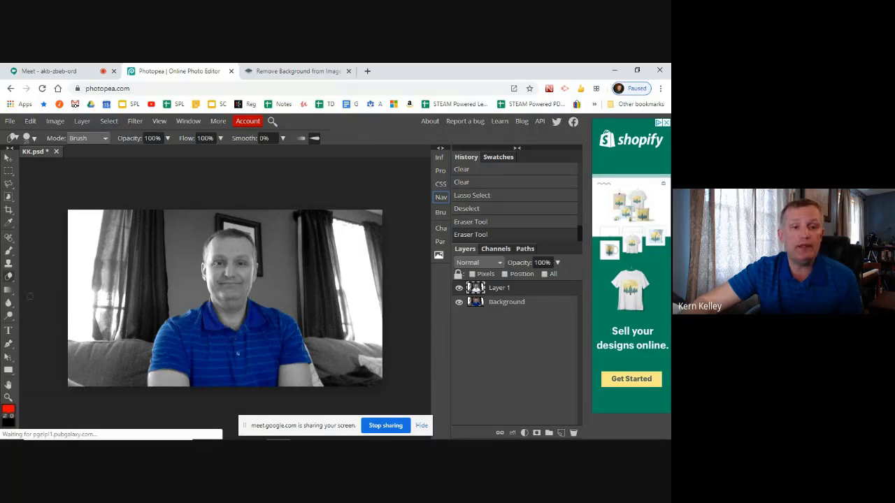
Outline the man's head, shoulders and arms with the Magnetic Lasso and close the selection.
right_click(9, 184)
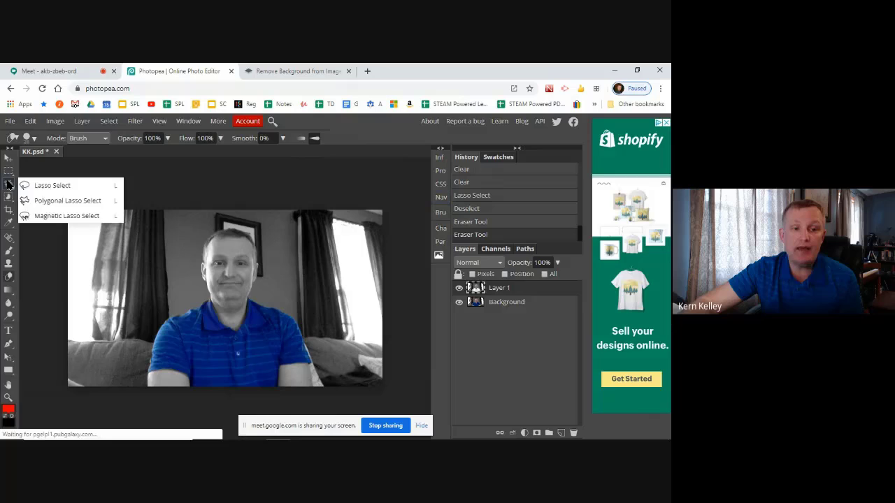
click(53, 214)
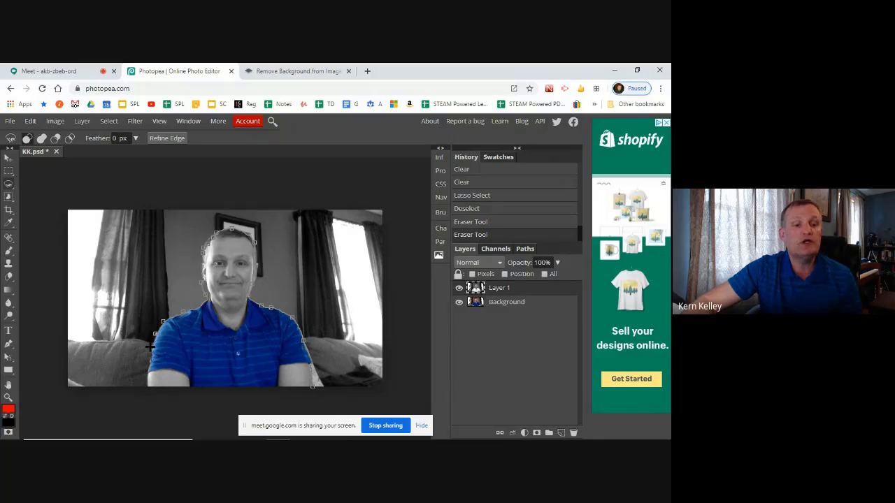
double_click(148, 396)
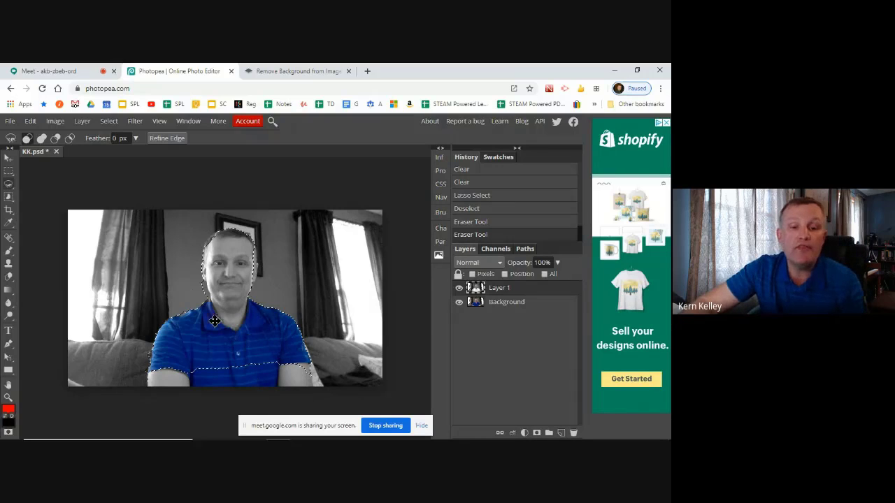
Add the missing lower torso and both forearms to the selection with Rectangle Select, down to the image's bottom edge.
click(9, 171)
click(53, 173)
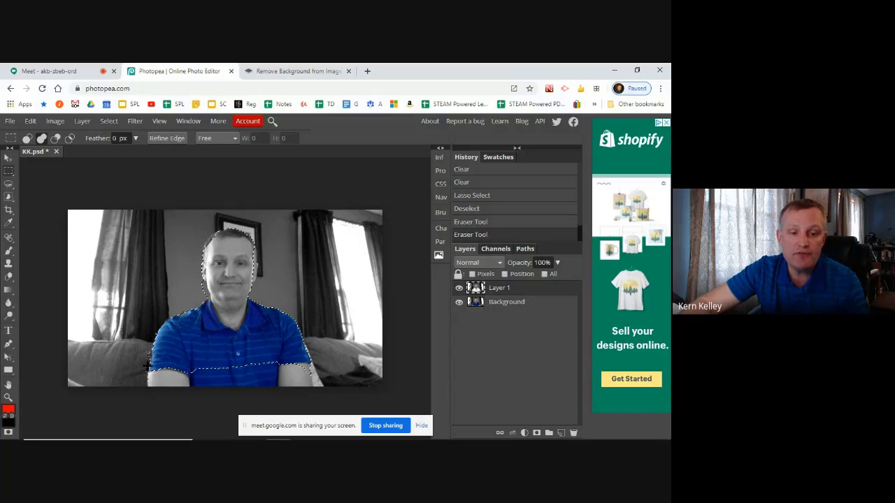
drag(147, 393, 307, 362)
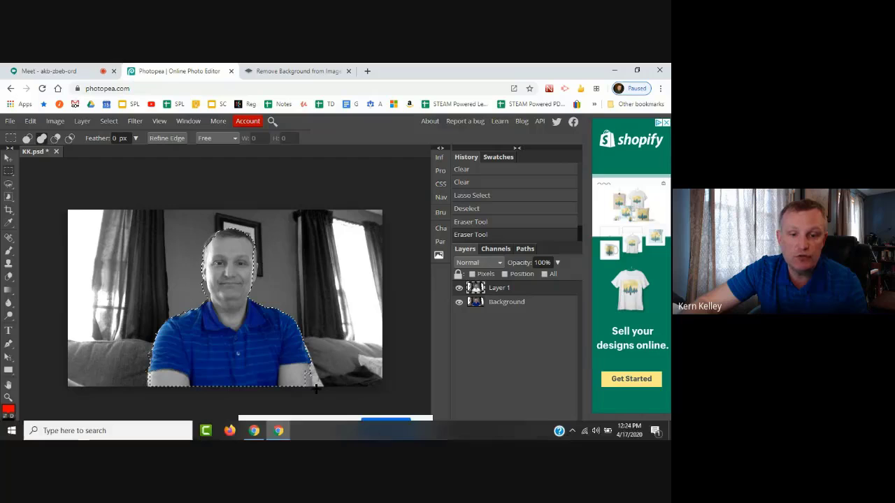
drag(311, 397, 290, 378)
drag(178, 394, 148, 374)
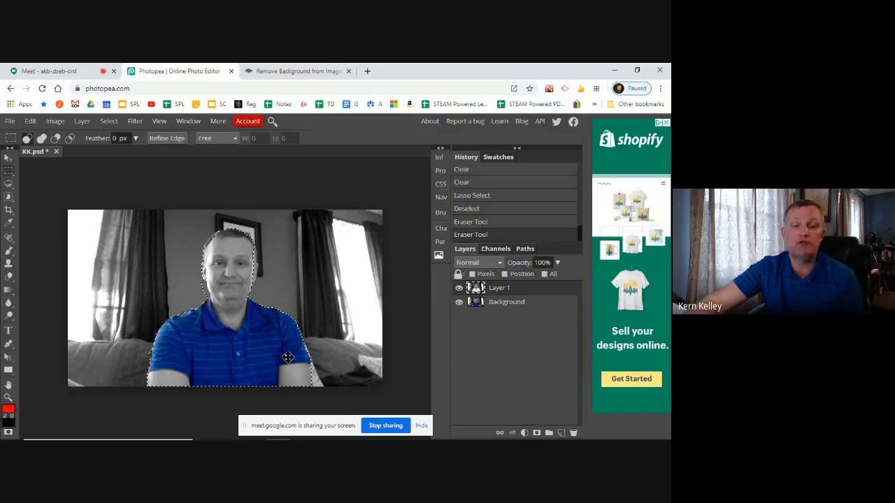
Inspect what the Background and Layer 1 each contain by switching their visibility off and on.
click(460, 302)
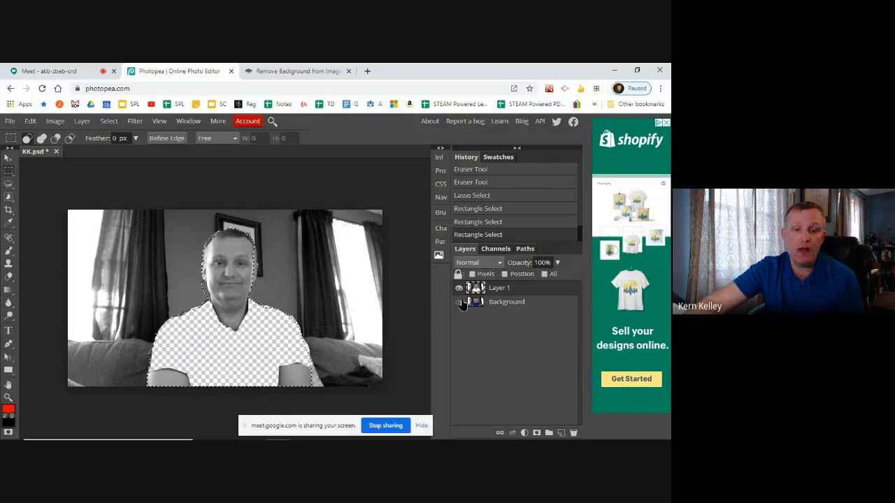
click(459, 302)
click(458, 288)
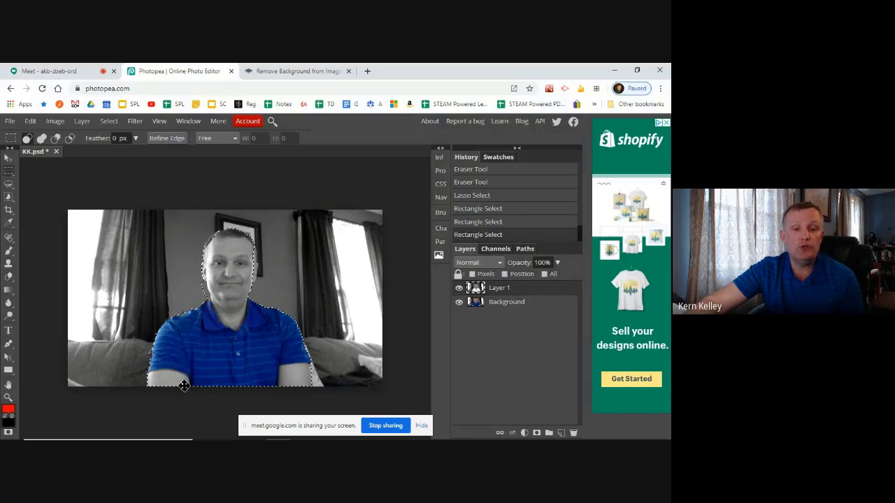
Duplicate the gray Layer 1 while keeping the person selection active.
click(55, 121)
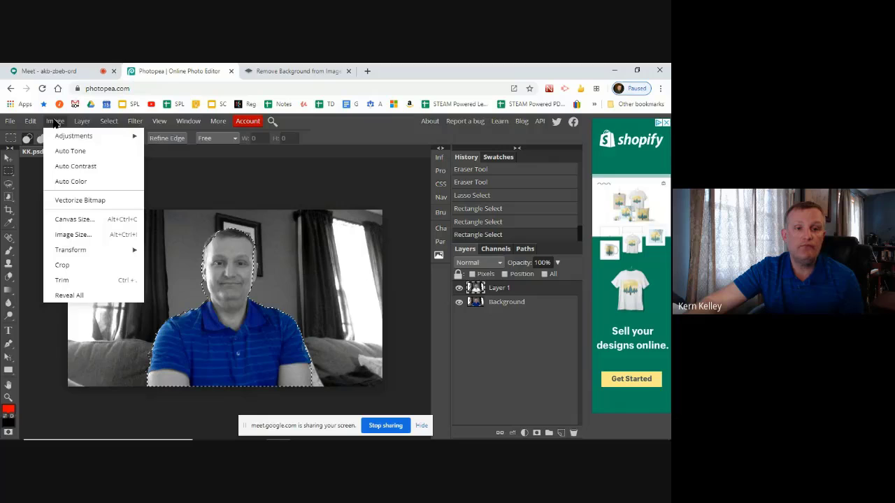
mouse_move(82, 121)
click(83, 148)
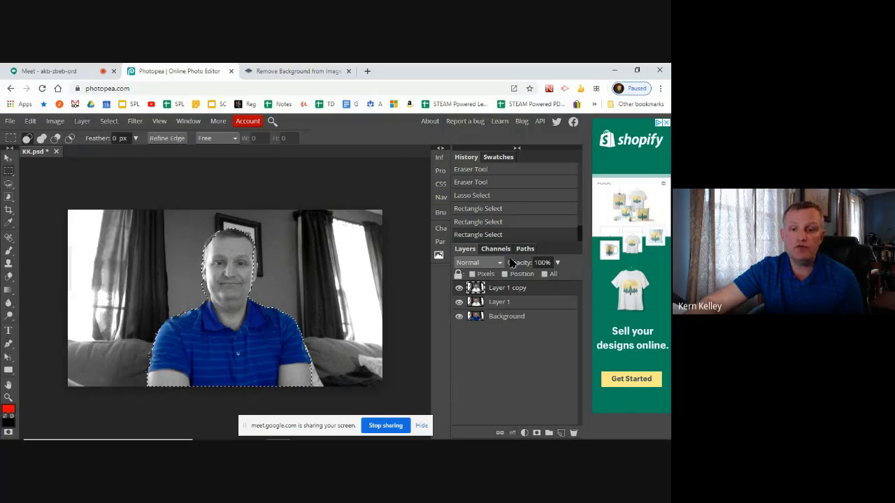
click(519, 305)
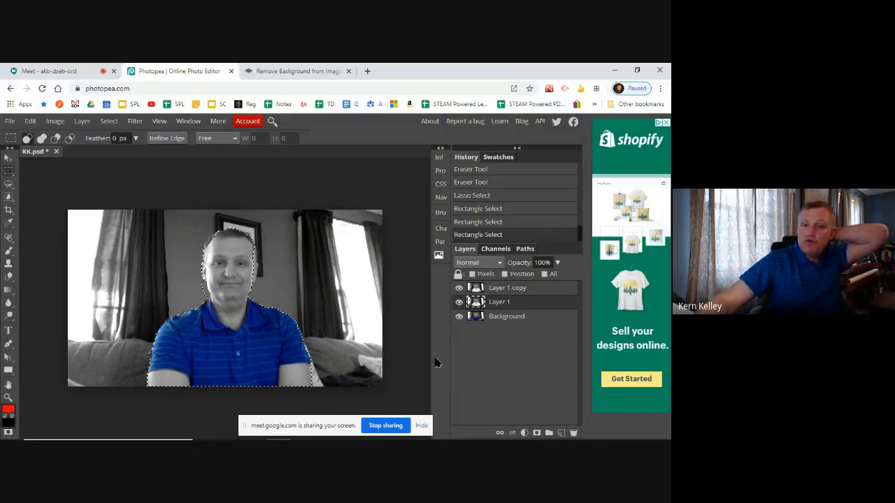
click(519, 288)
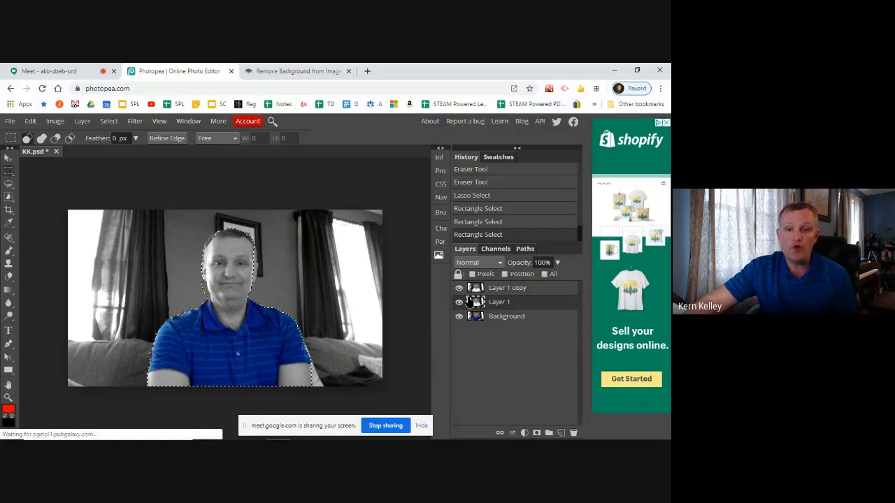
Hide the Background, Layer 1 and Layer 1 copy to view the selection alone, and show all three again.
click(459, 316)
click(458, 302)
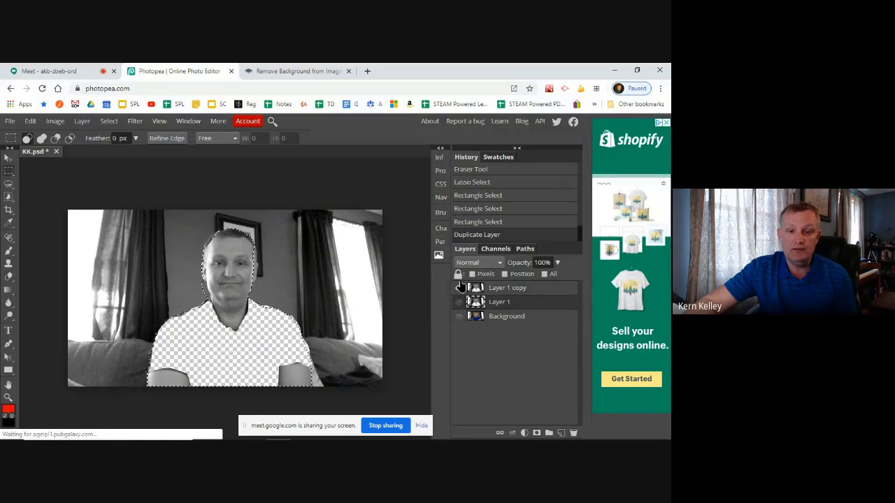
click(460, 288)
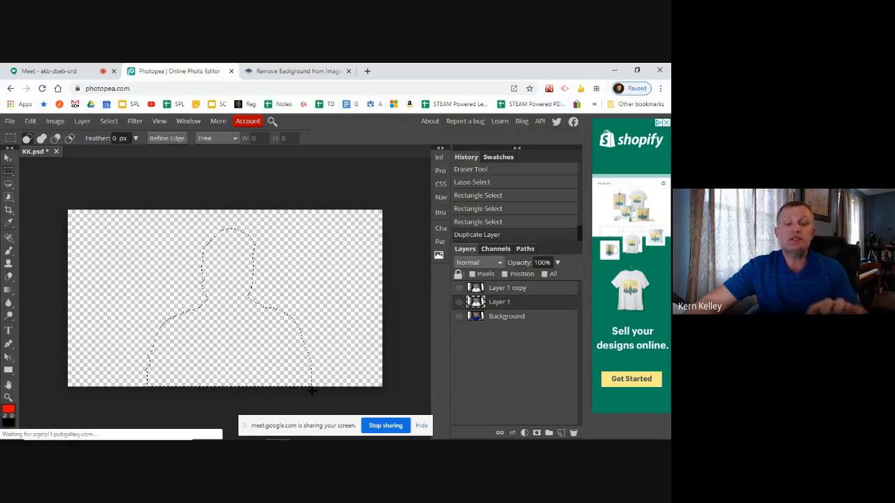
click(459, 288)
click(459, 302)
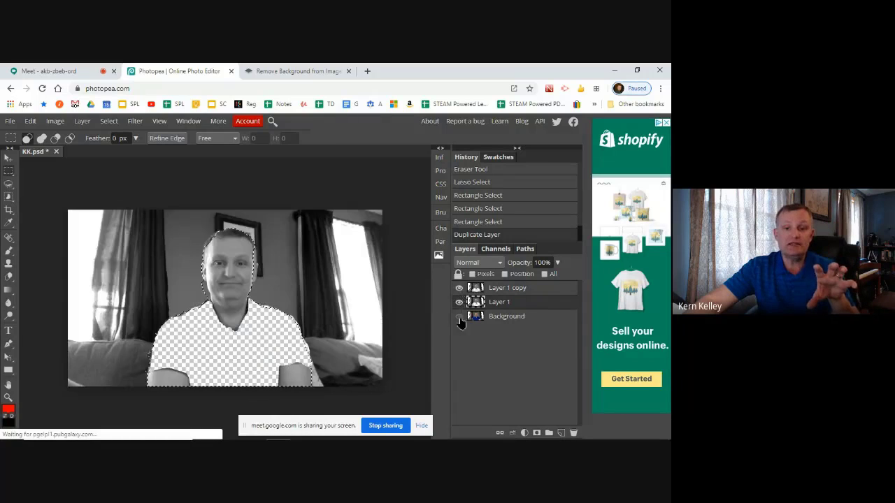
click(458, 316)
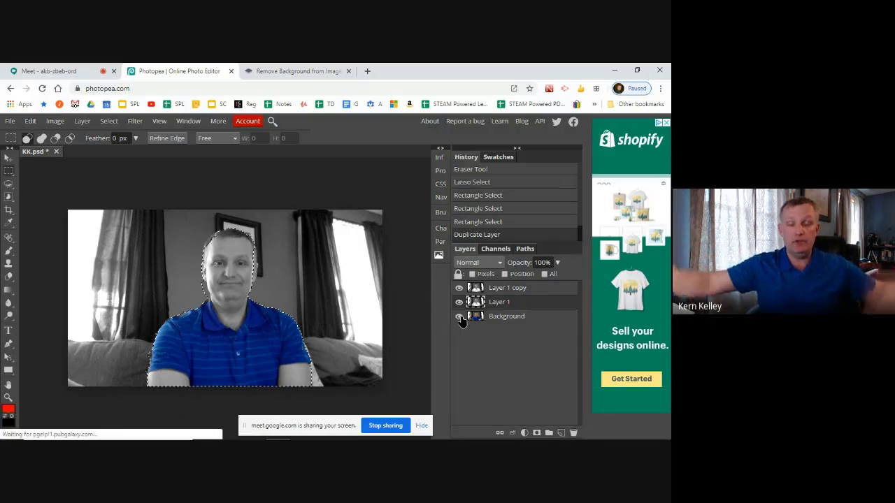
Invert the selection to cover the room around the man and make Layer 1 copy the active layer.
click(105, 122)
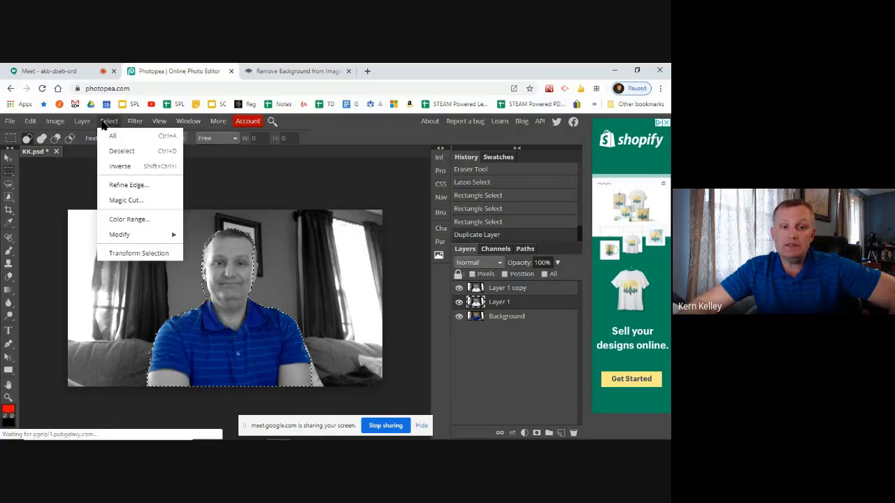
click(126, 167)
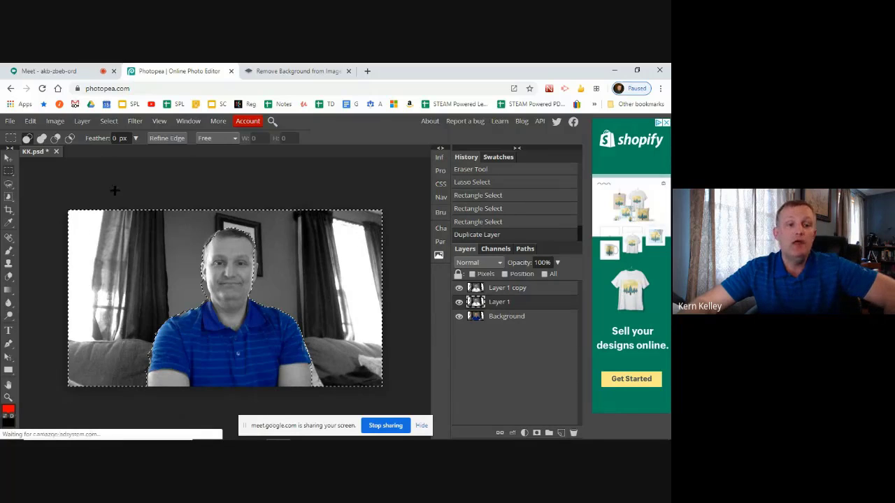
click(518, 291)
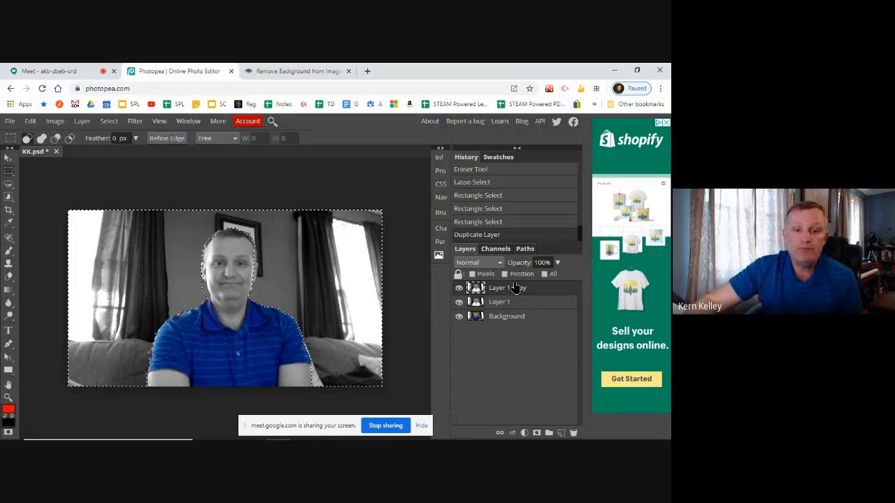
Apply a Gaussian Blur with a 7.7 px radius to the selected surroundings on Layer 1 copy and drop the selection.
click(130, 122)
mouse_move(155, 217)
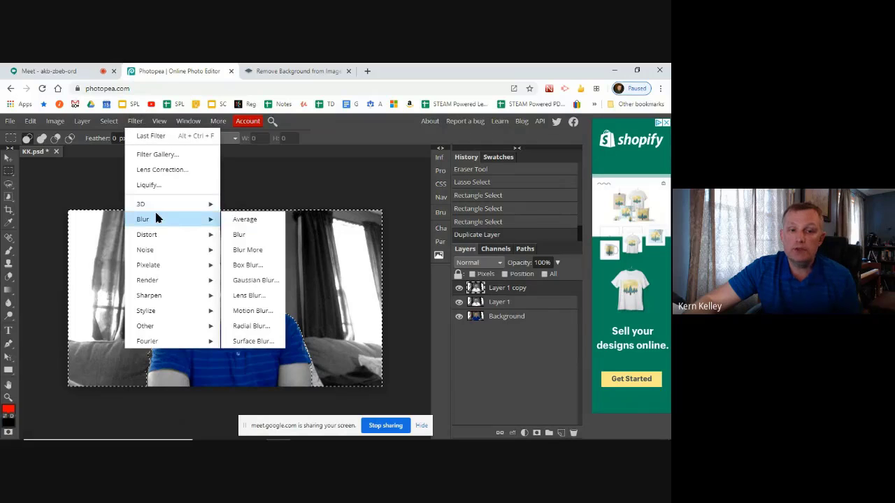
click(256, 280)
drag(193, 196, 480, 146)
drag(404, 180, 390, 180)
drag(462, 180, 471, 180)
mouse_move(402, 179)
mouse_down()
mouse_move(389, 181)
mouse_move(406, 188)
mouse_up()
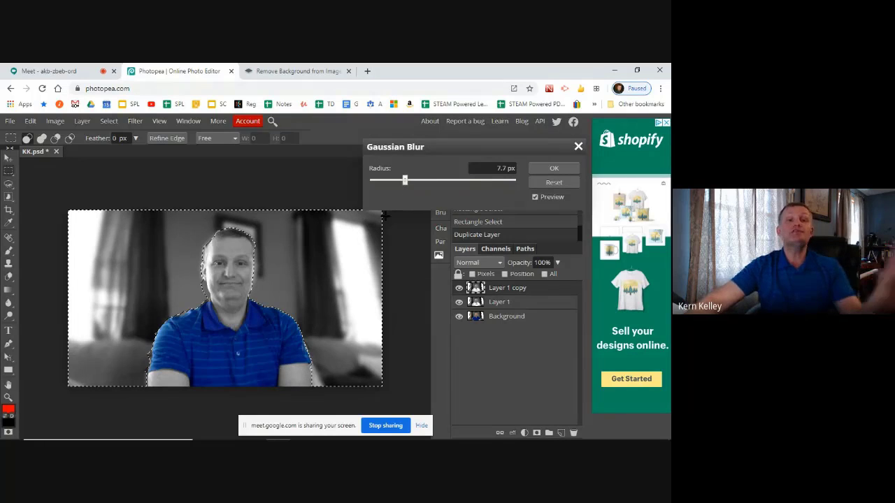
click(558, 171)
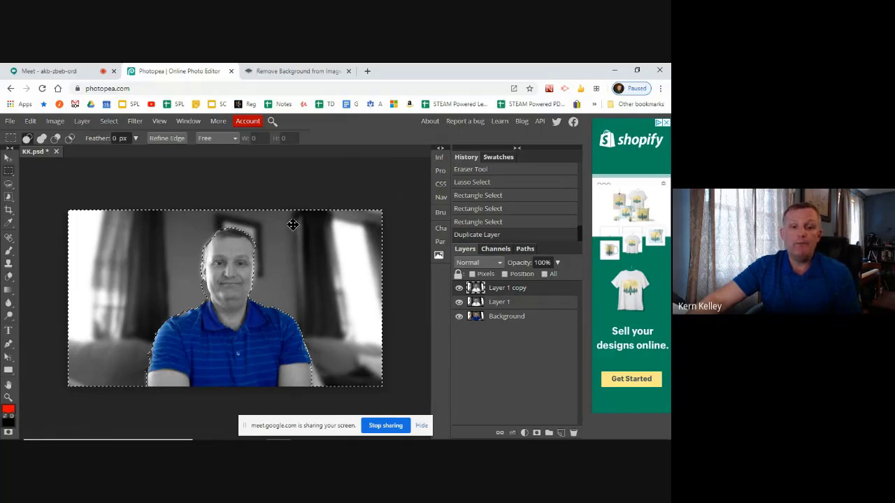
click(35, 166)
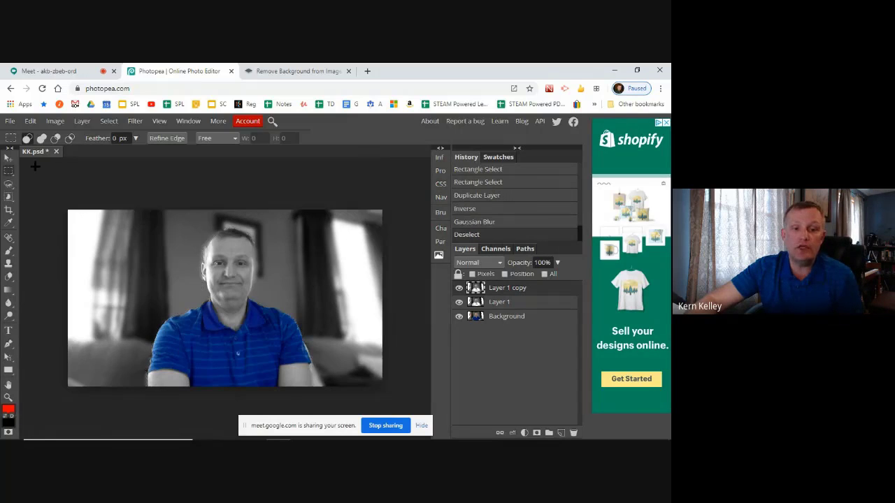
Examine the edges around the face up close, comparing the image with Layer 1 copy hidden and shown.
click(441, 198)
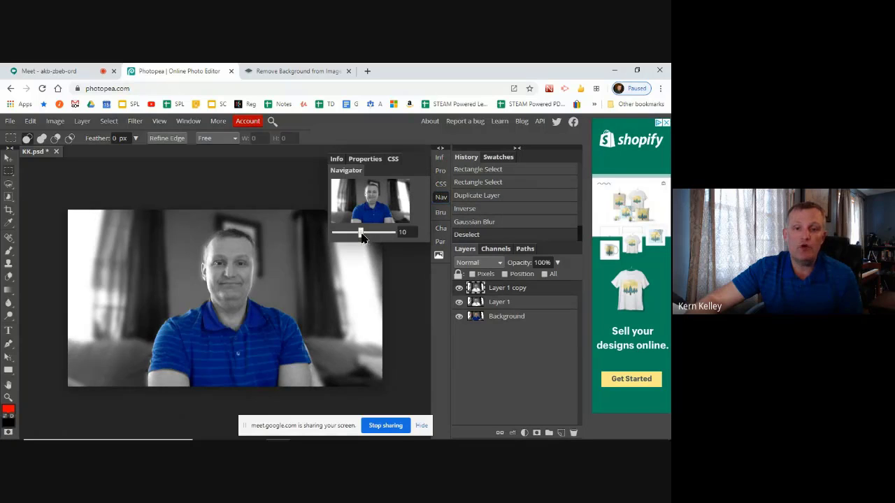
drag(361, 232, 383, 201)
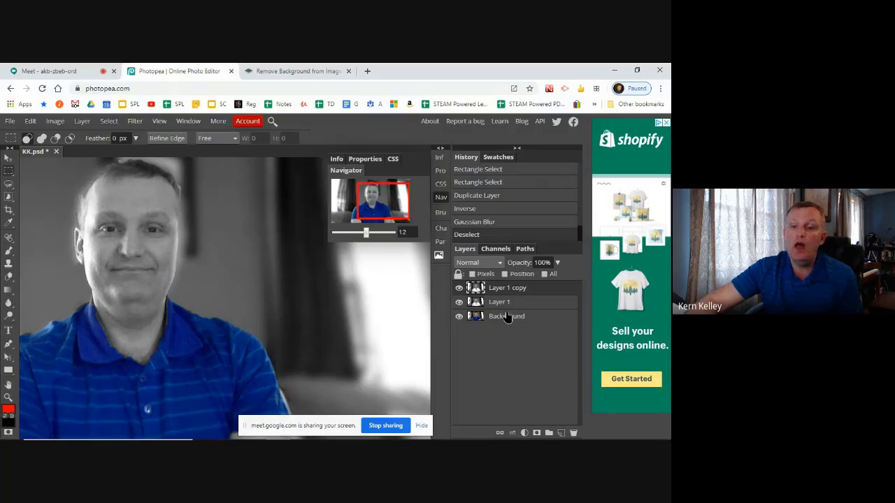
click(459, 288)
click(459, 288)
click(458, 288)
click(458, 288)
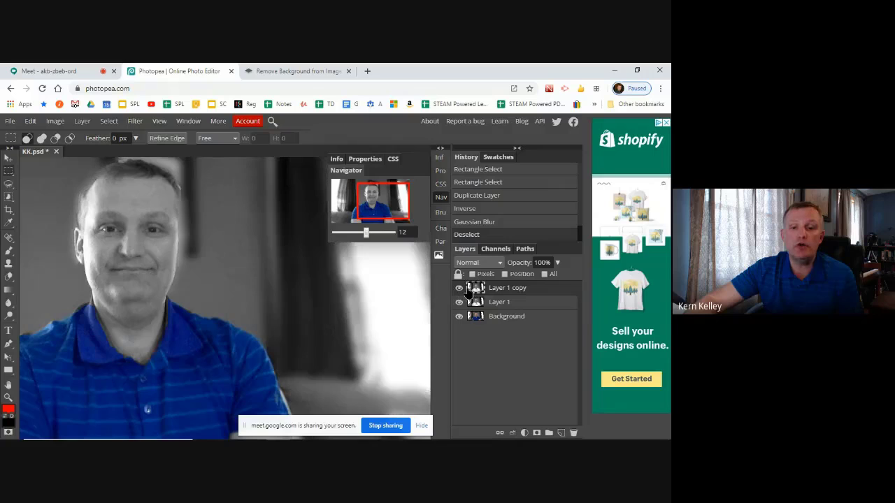
Erase the blurred edges around the head on Layer 1 copy, and hide the Background and Layer 1 to check the strokes.
click(9, 276)
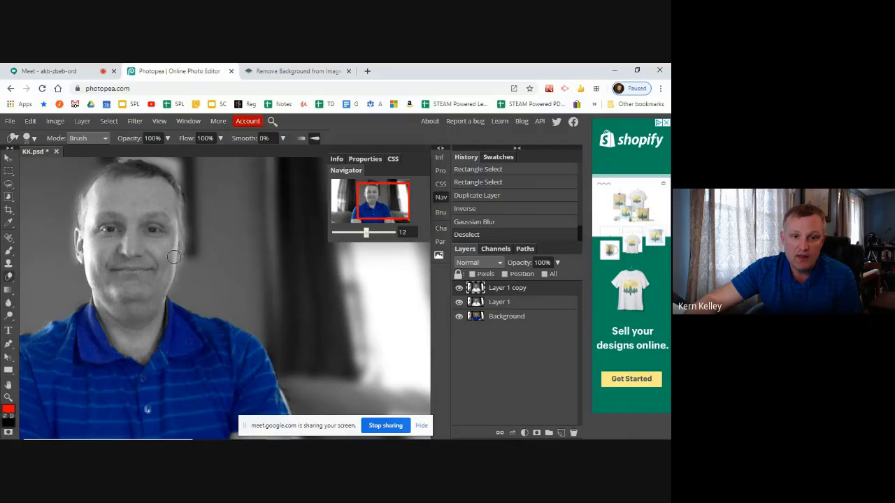
mouse_move(181, 257)
mouse_down()
mouse_move(184, 204)
mouse_move(173, 262)
mouse_move(178, 204)
mouse_move(159, 184)
mouse_move(78, 205)
mouse_move(108, 172)
mouse_move(88, 183)
mouse_up()
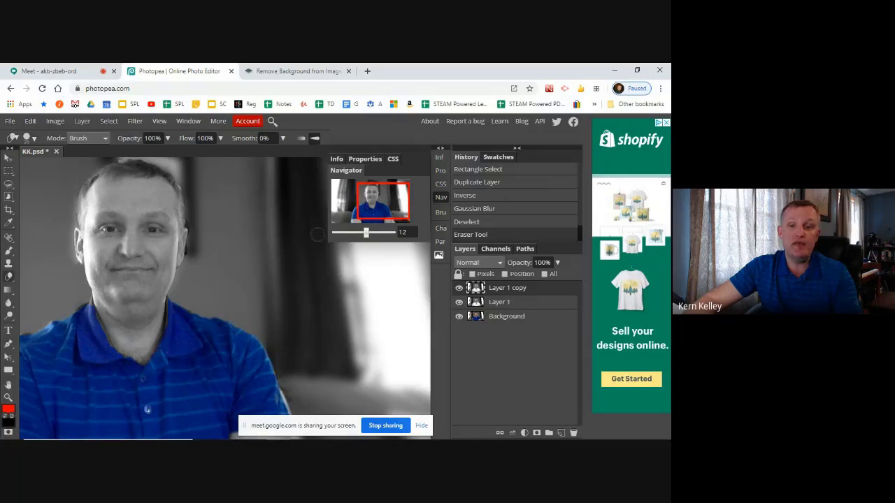
click(459, 316)
click(459, 301)
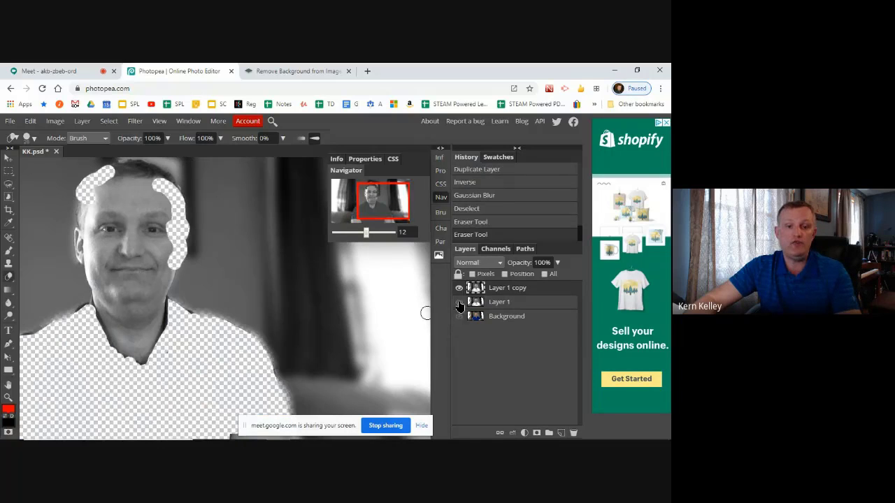
Show Layer 1 and the Background again, zoom out to the full portrait, and collapse the side panels.
click(459, 302)
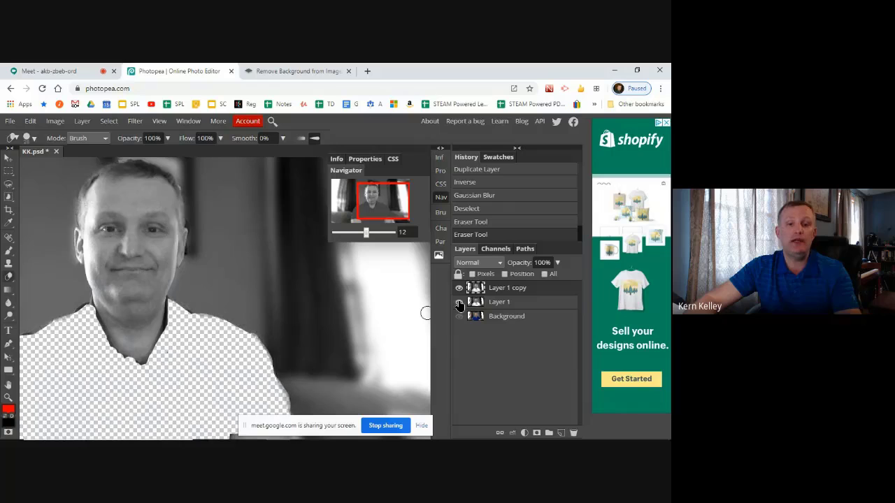
click(459, 316)
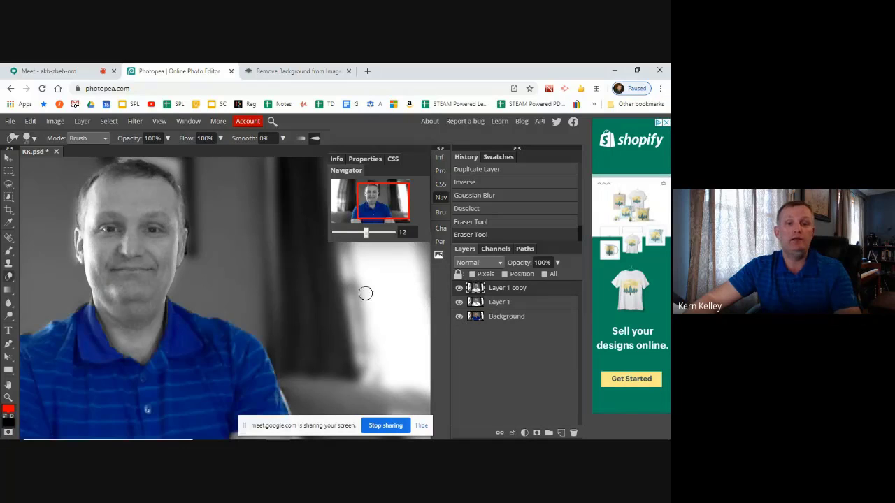
click(369, 234)
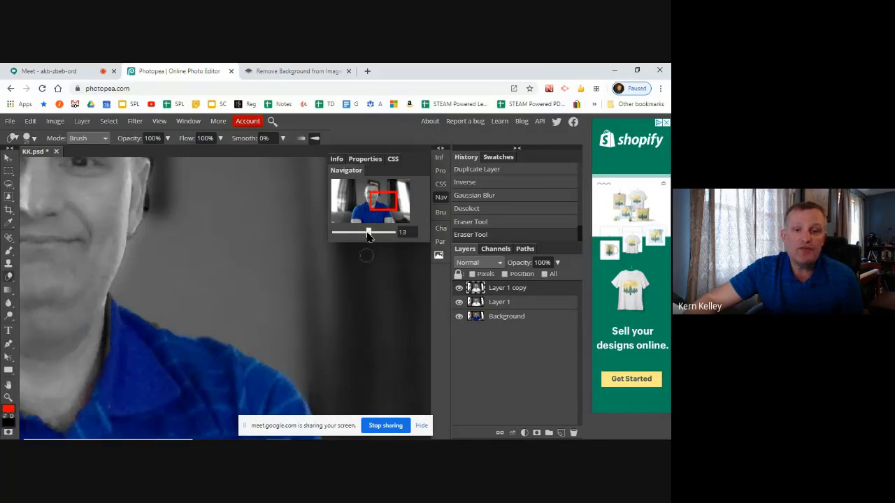
drag(368, 234, 364, 234)
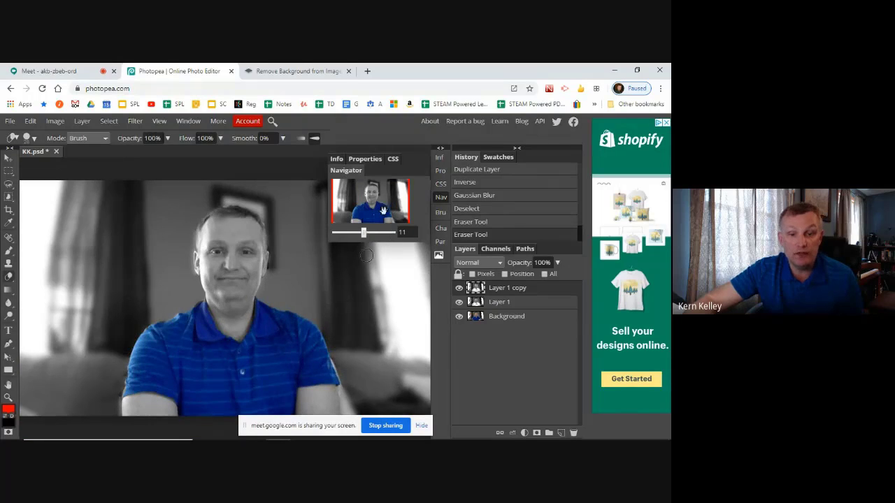
click(441, 198)
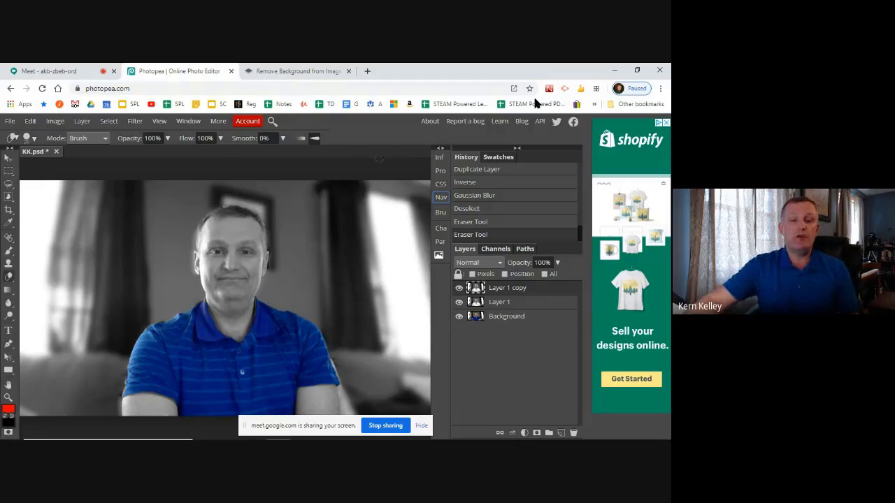
scroll(387, 212, down, 2)
scroll(383, 215, up, 2)
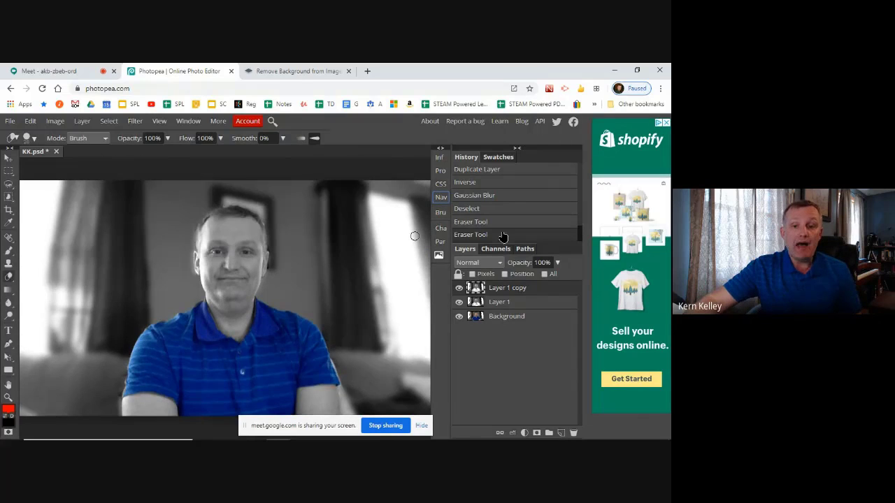
click(516, 151)
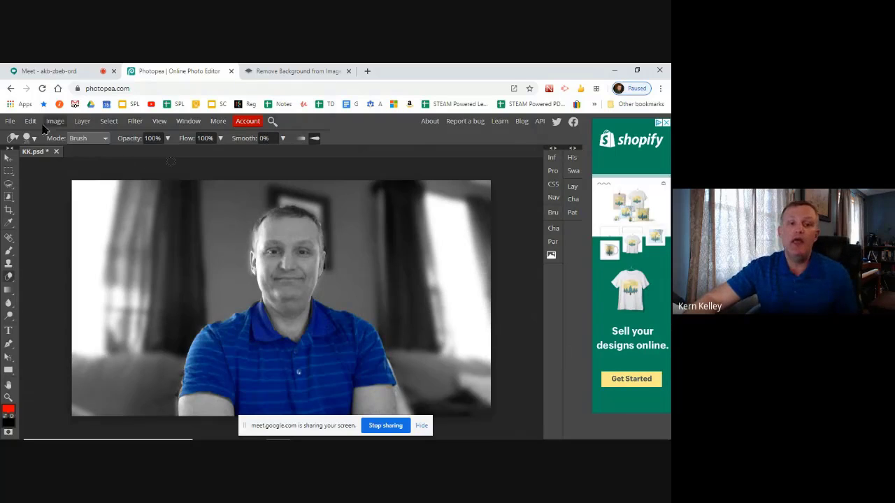
Review the PSD saving option, the layer stack and the available export formats, including the additional ones.
click(9, 121)
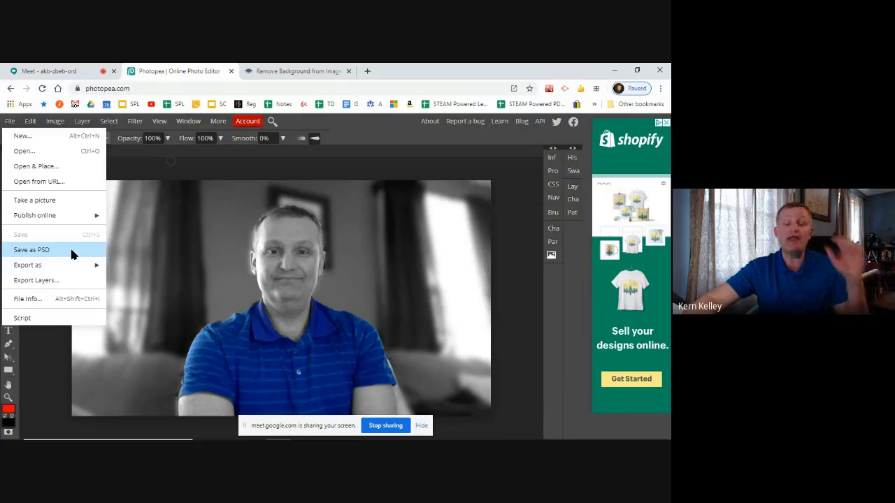
click(572, 187)
click(573, 187)
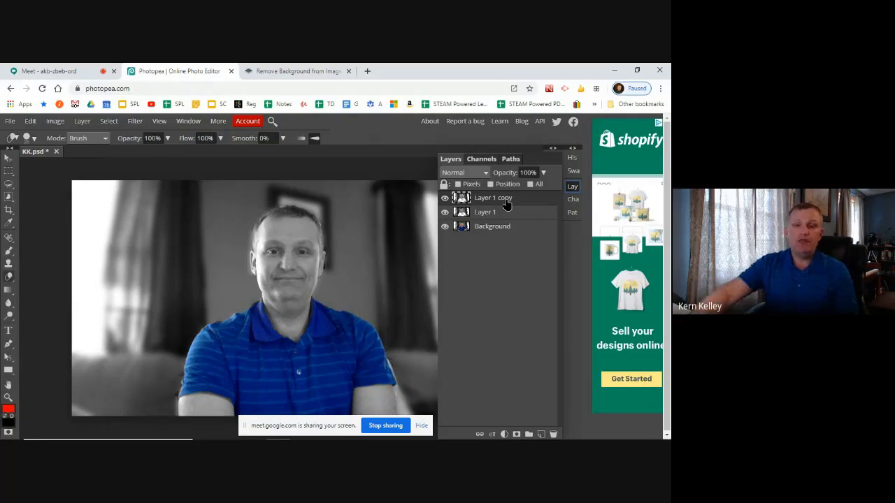
click(10, 121)
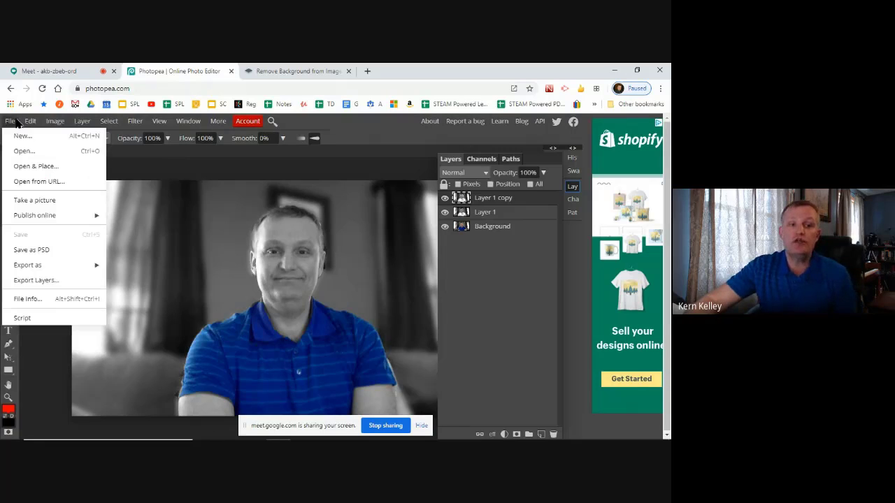
mouse_move(49, 269)
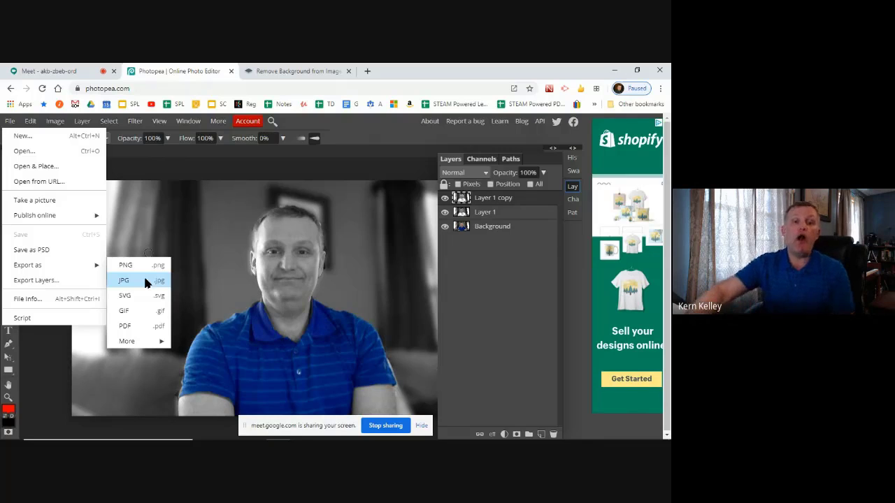
mouse_move(148, 347)
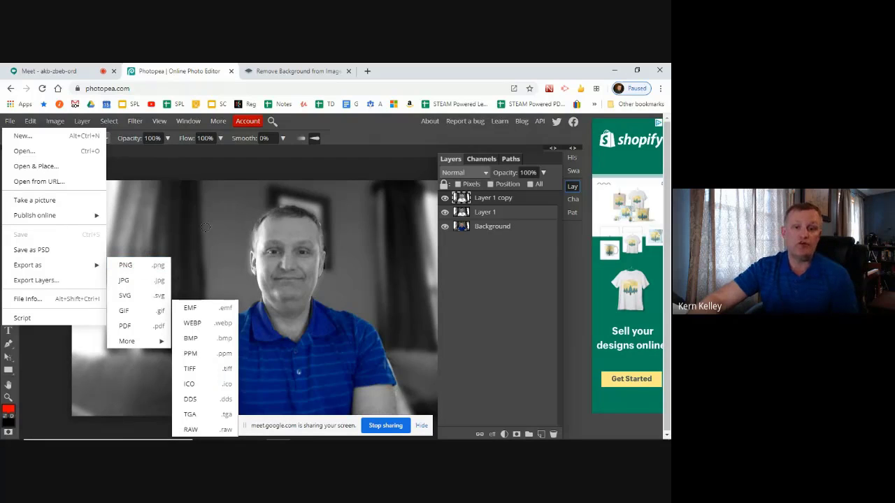
click(174, 162)
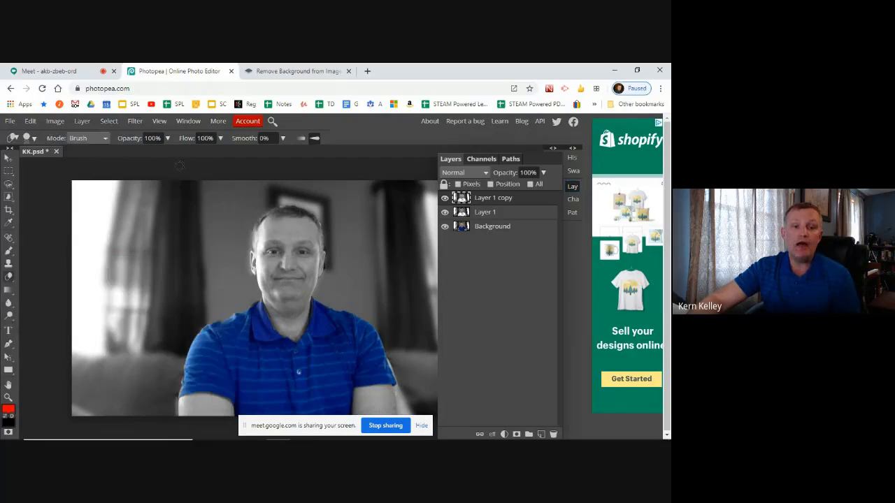
click(572, 148)
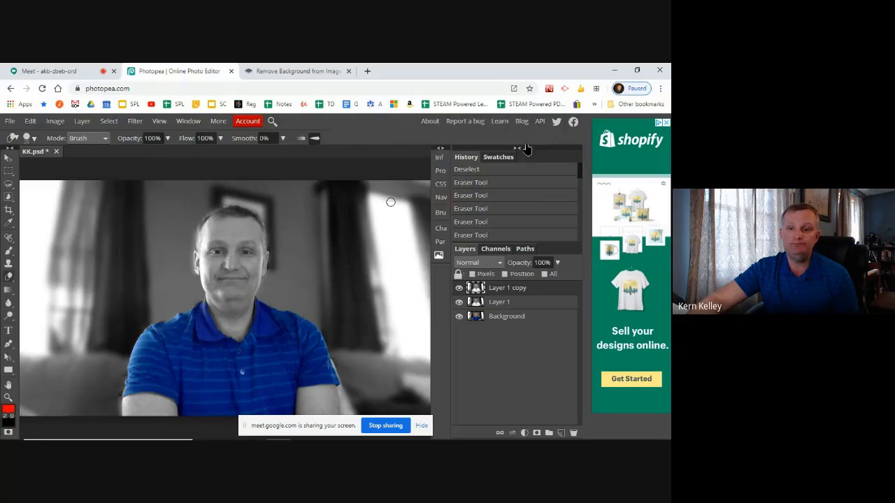
click(519, 148)
Draw a large elliptical selection around the man and invert it to cover the outer part of the picture.
right_click(9, 170)
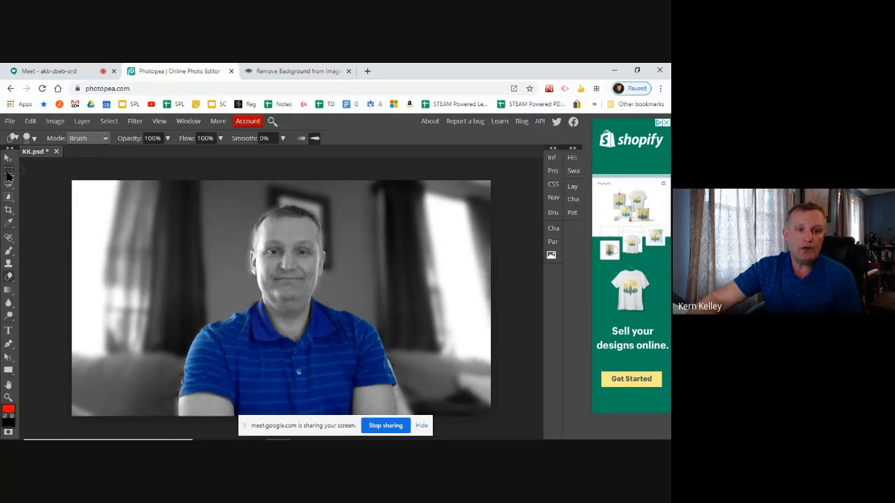
click(51, 189)
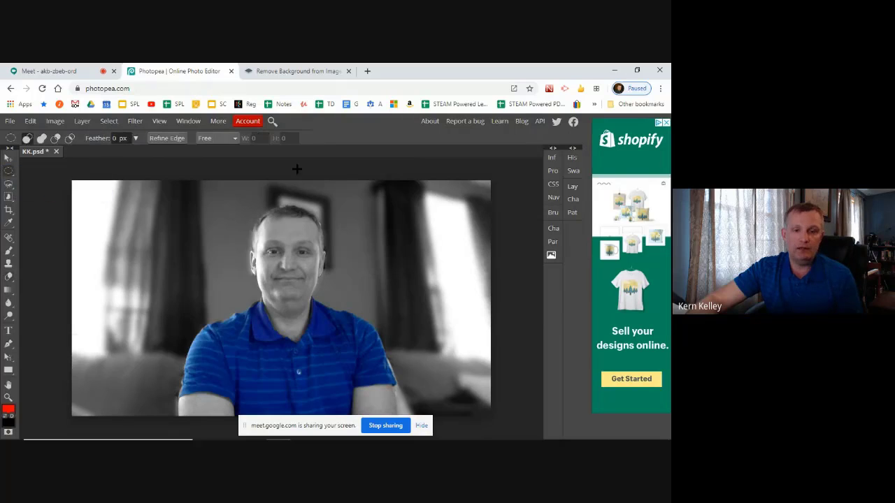
drag(145, 189, 450, 439)
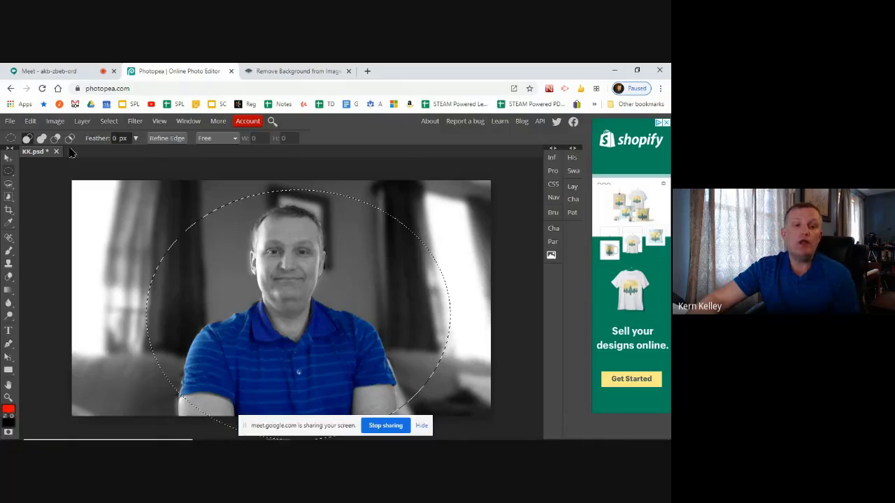
click(108, 121)
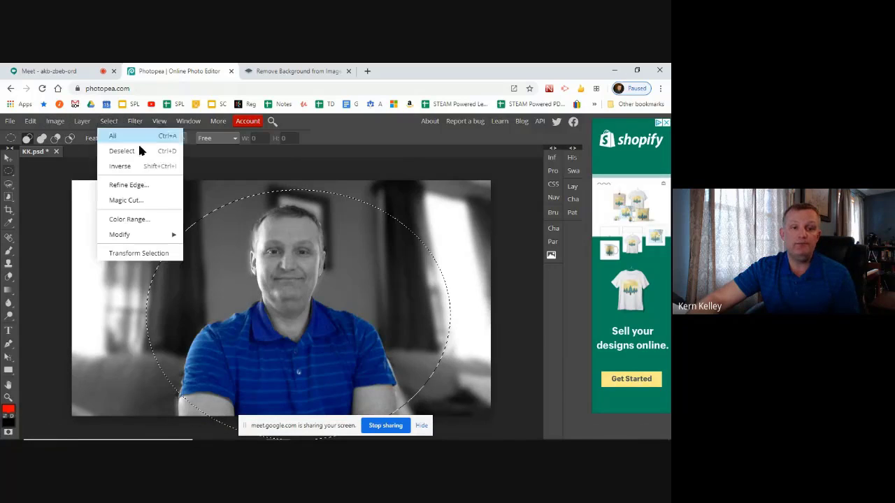
click(122, 168)
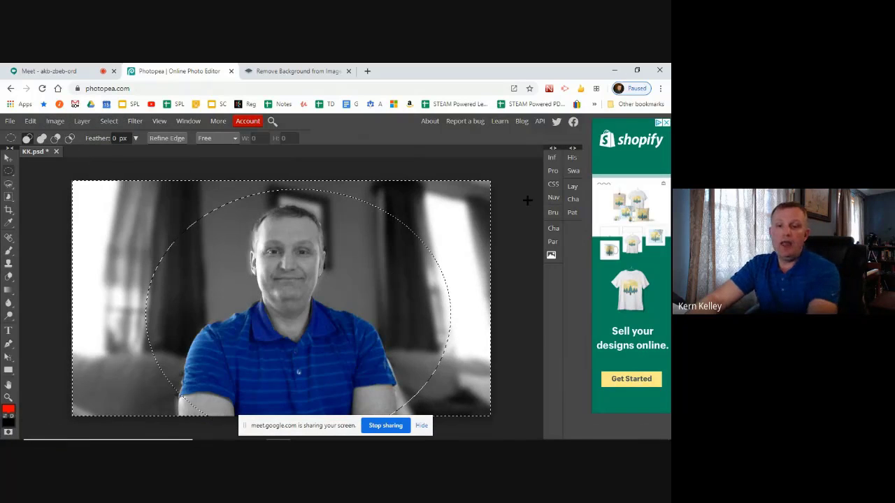
Delete the area outside the ellipse from Layer 1 copy, Layer 1 and the Background.
click(572, 186)
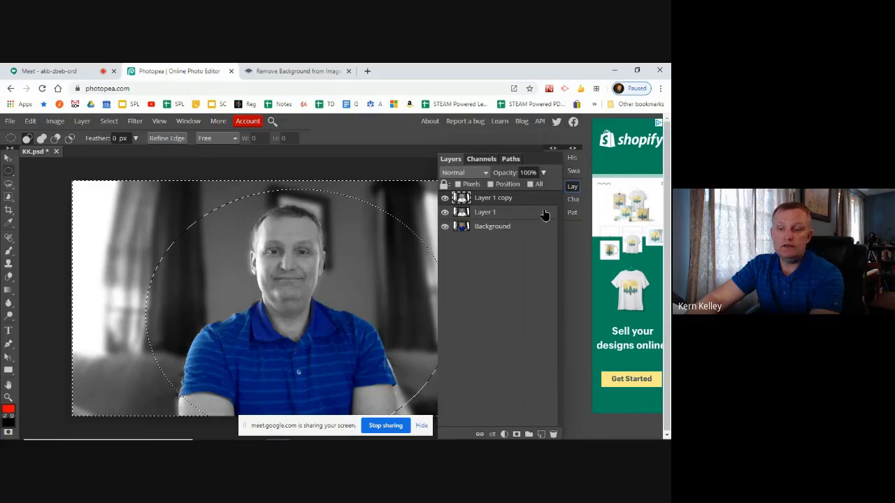
click(501, 215)
key(Delete)
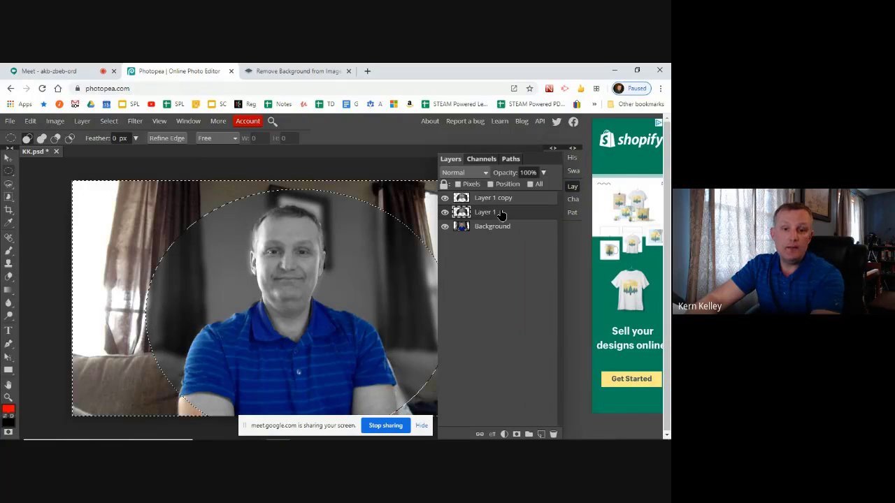
click(506, 229)
key(Delete)
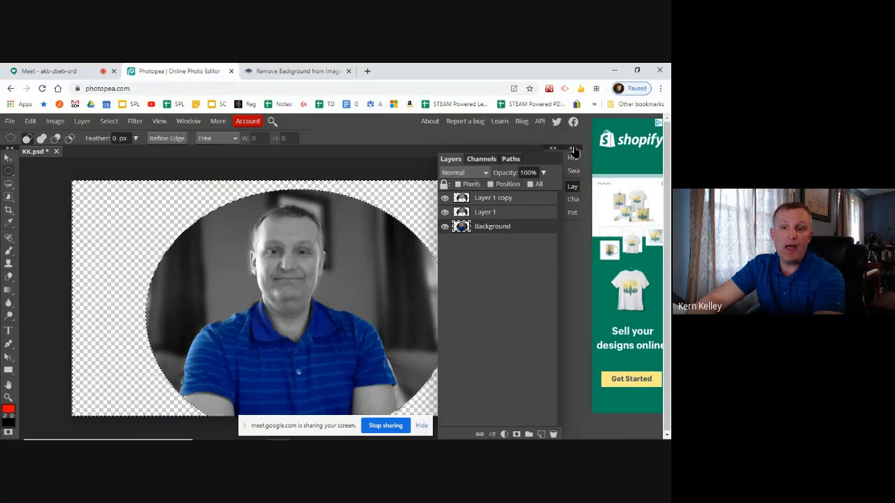
click(574, 150)
click(575, 150)
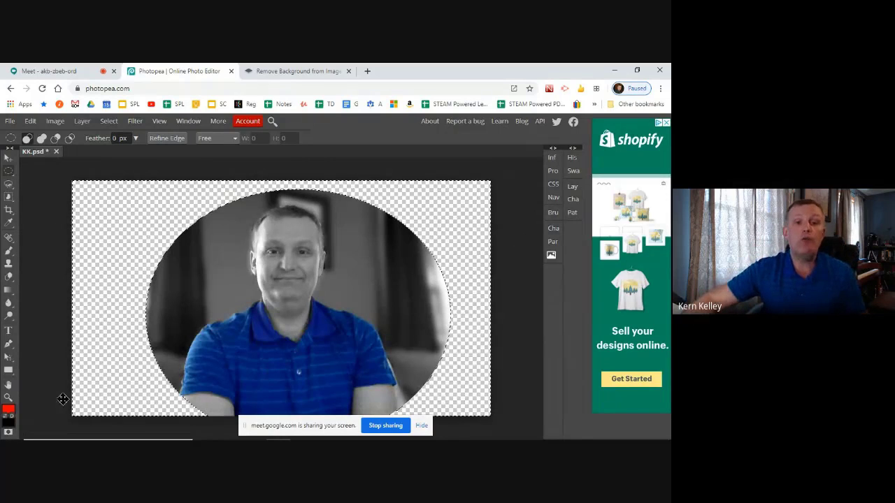
Look over the PNG export settings for the oval portrait and close them without saving.
click(10, 122)
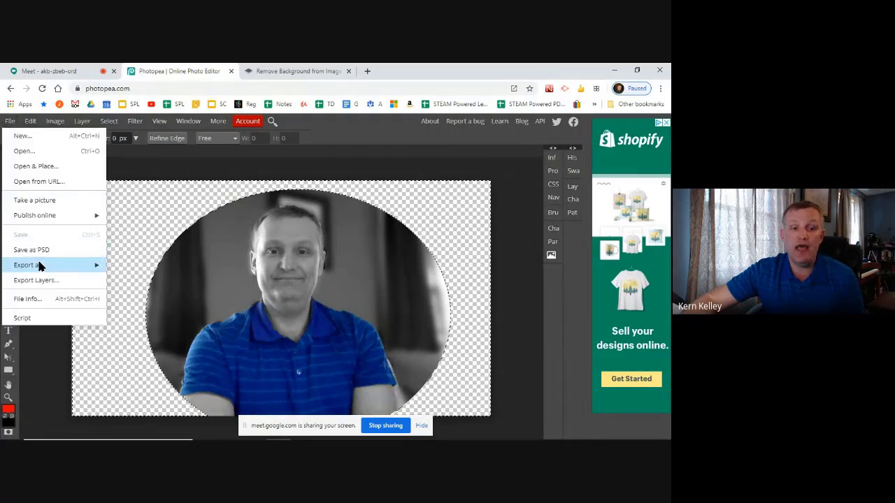
mouse_move(39, 264)
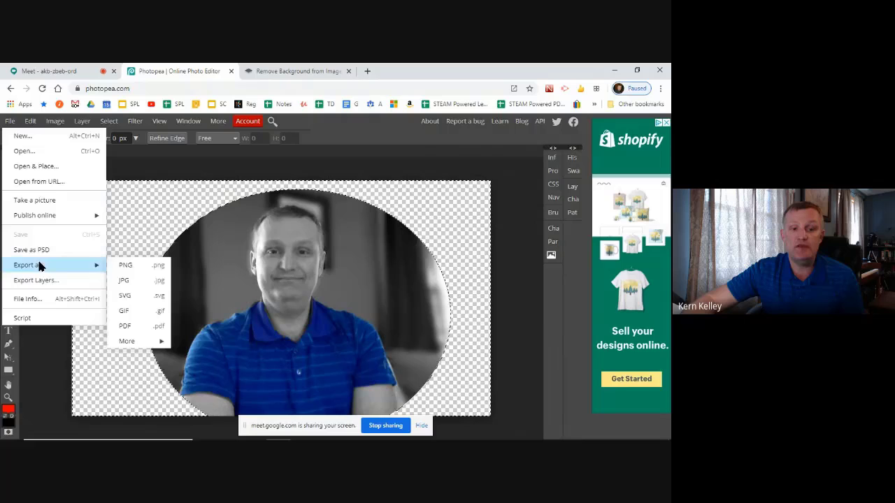
click(126, 265)
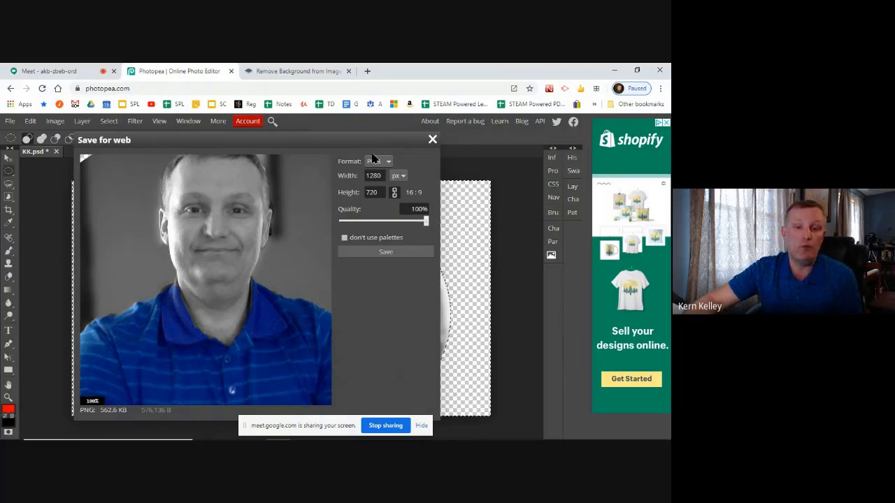
click(432, 140)
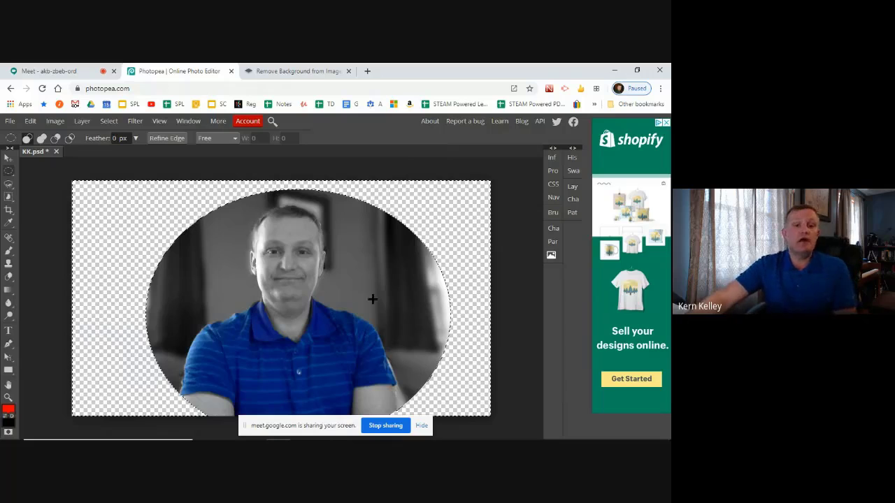
Open the remove.bg website in a new browser tab and return to the remove.bg tab opened earlier.
key(ctrl+t)
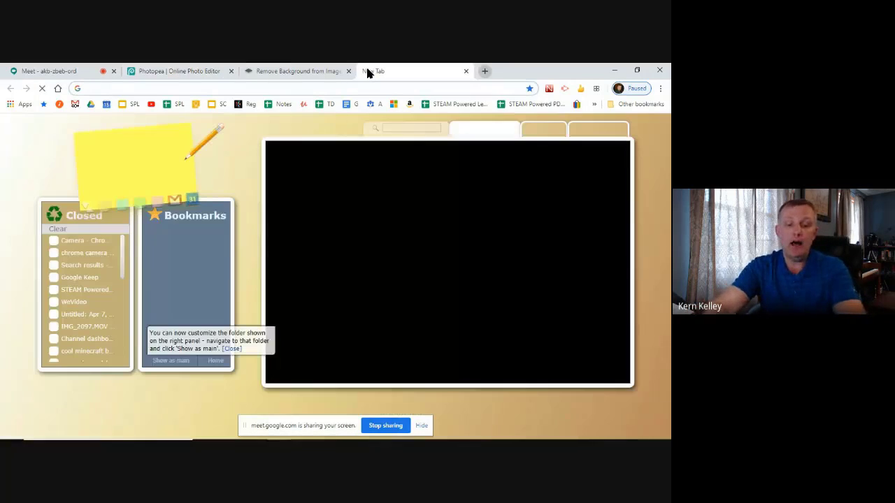
text(rem)
key(Return)
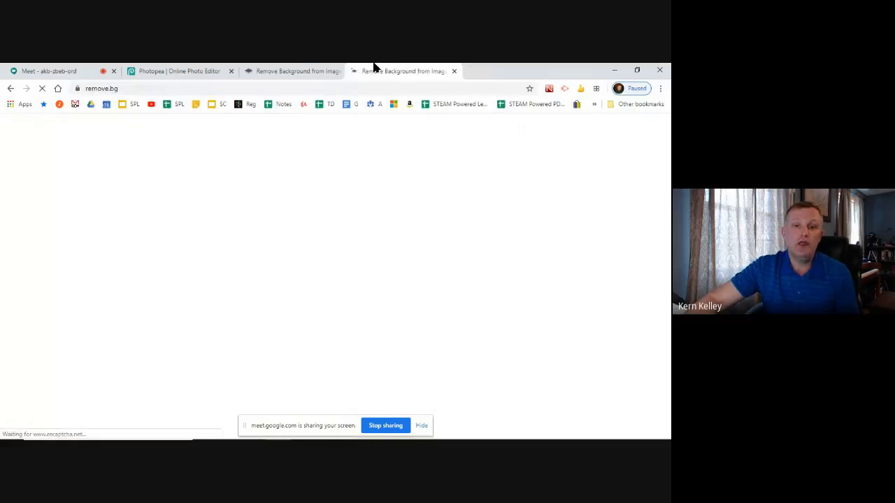
drag(374, 66, 300, 66)
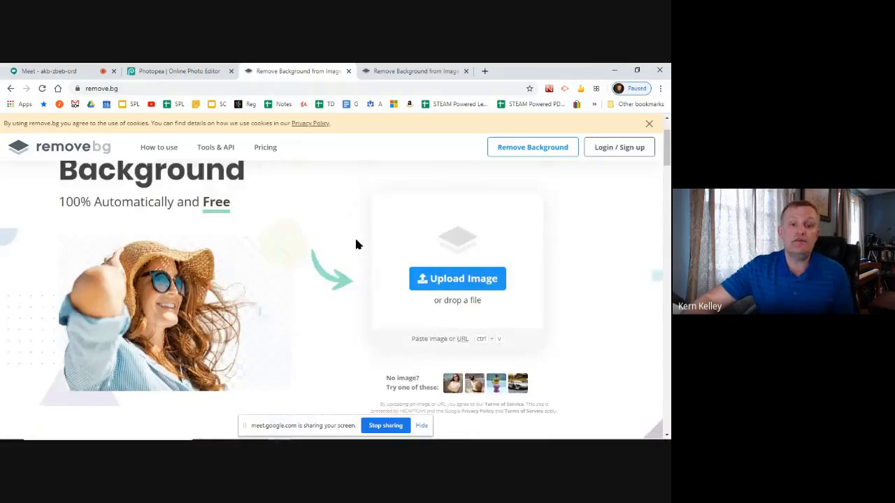
Upload the KK JPG from the Desktop to have its background removed, dismiss the cookie notice, and view the cut-out.
scroll(354, 236, up, 1)
scroll(470, 305, down, 2)
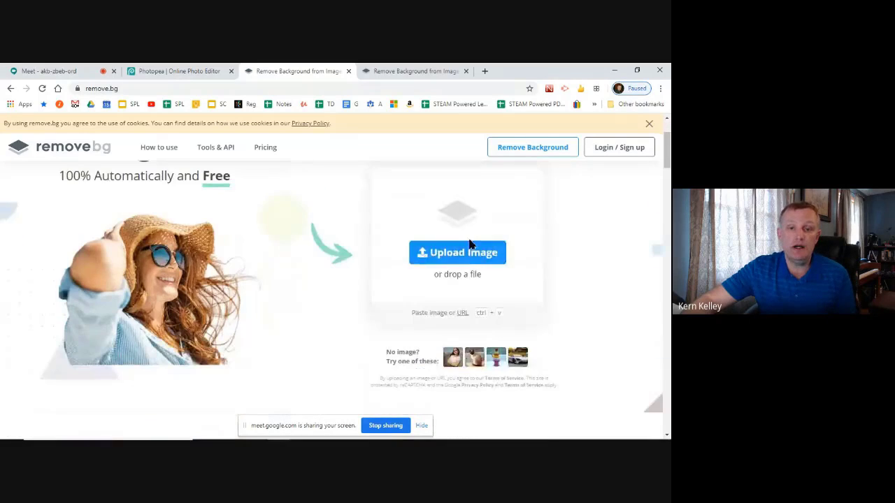
click(469, 253)
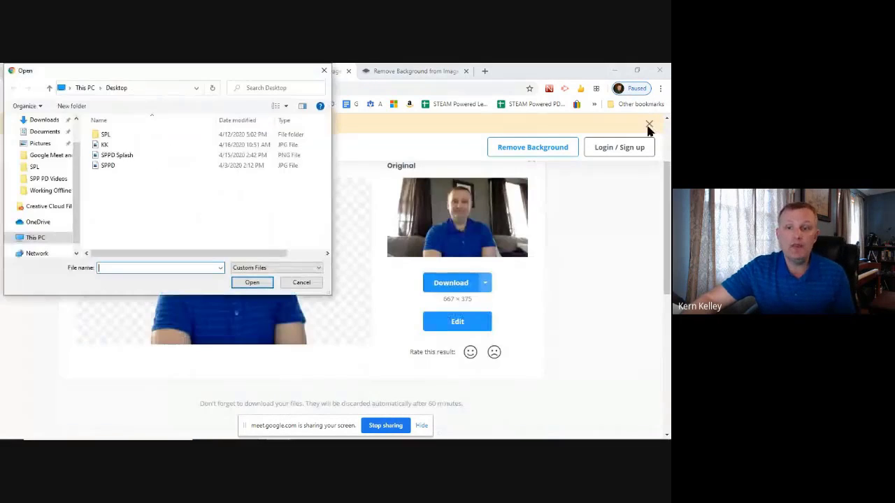
click(98, 144)
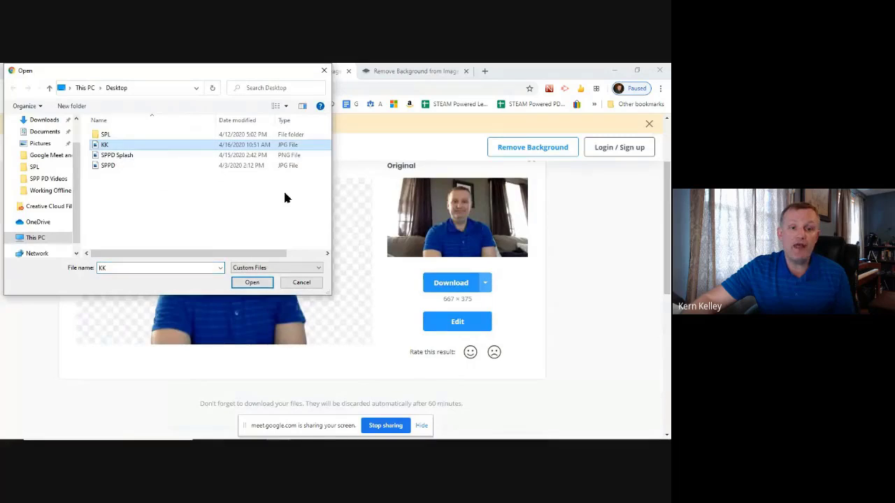
click(249, 283)
click(649, 123)
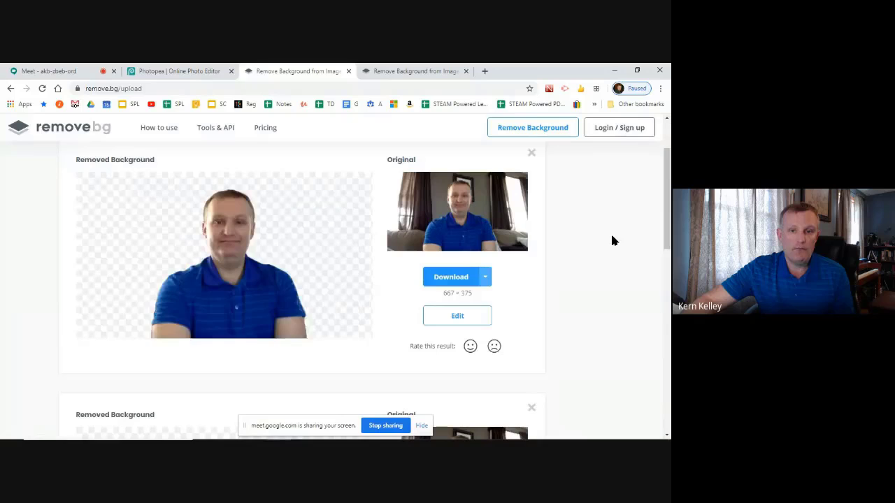
scroll(615, 228, up, 1)
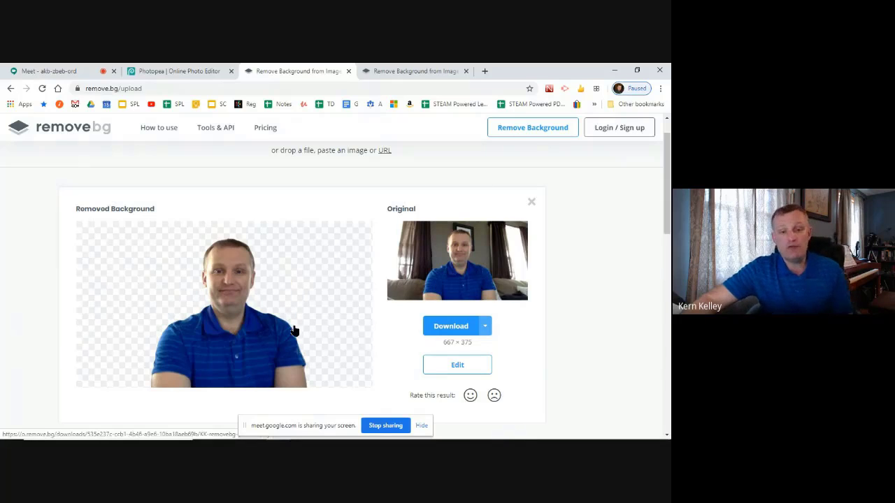
scroll(332, 309, down, 1)
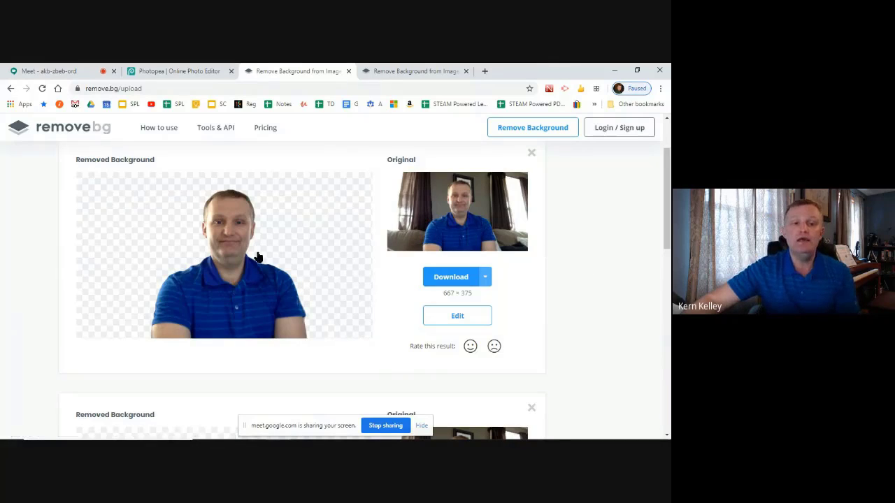
Switch to the Google Meet call and stop sharing the screen.
click(39, 70)
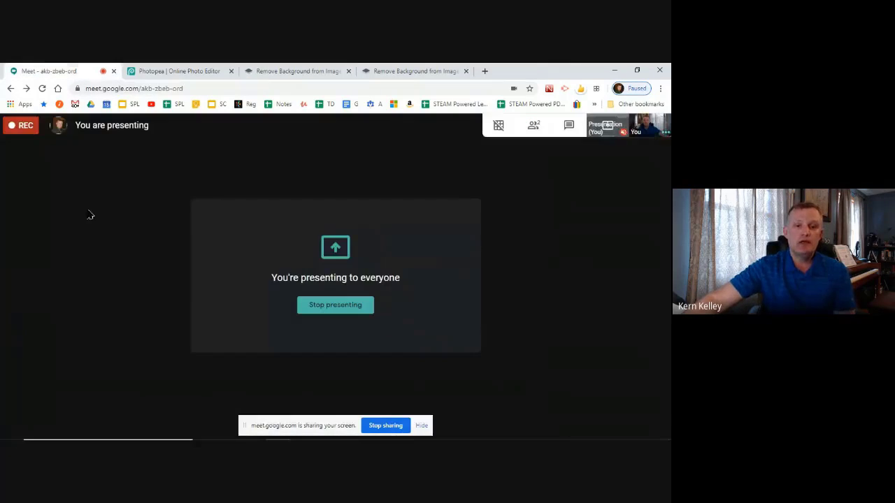
click(388, 425)
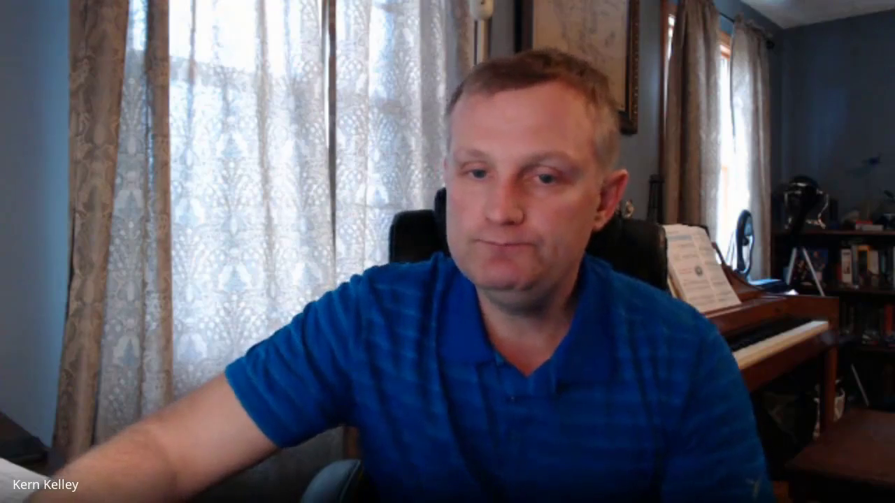